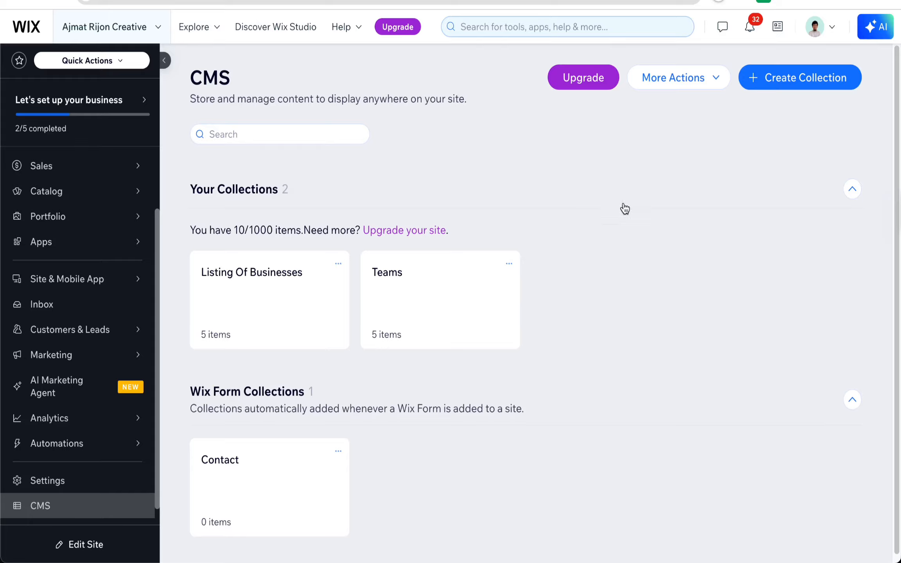
- Start a new CMS collection with the AI creator and name it "Roofing website list"
left_click(800, 77)
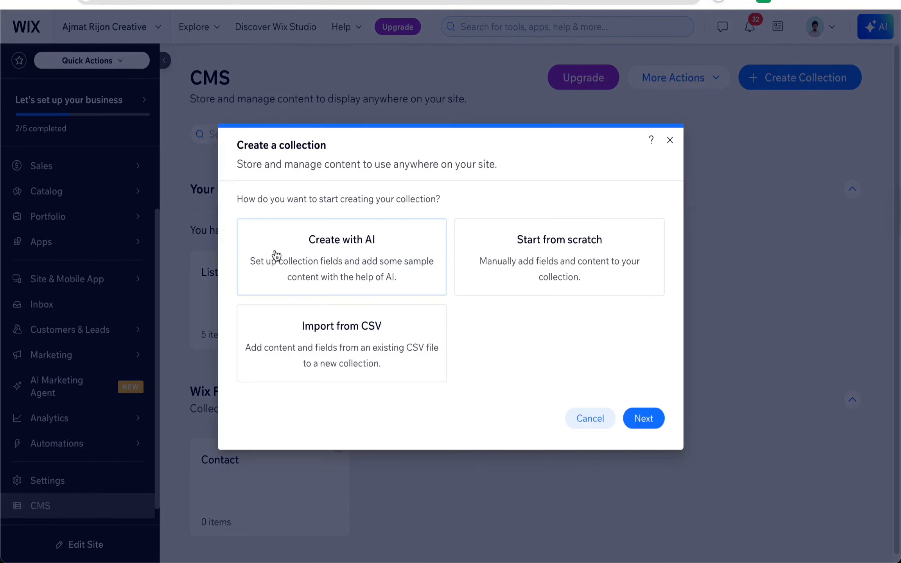
left_click(354, 254)
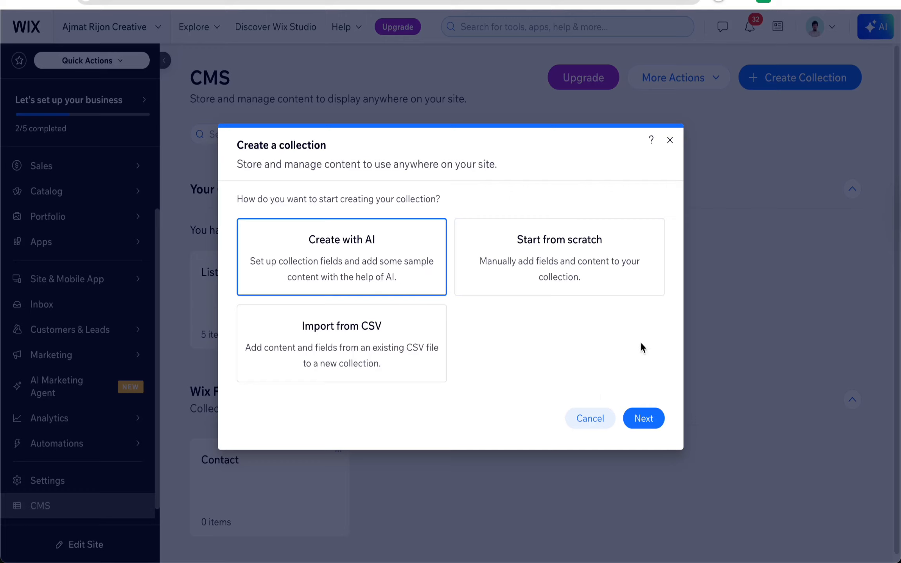
left_click(649, 418)
left_click(522, 189)
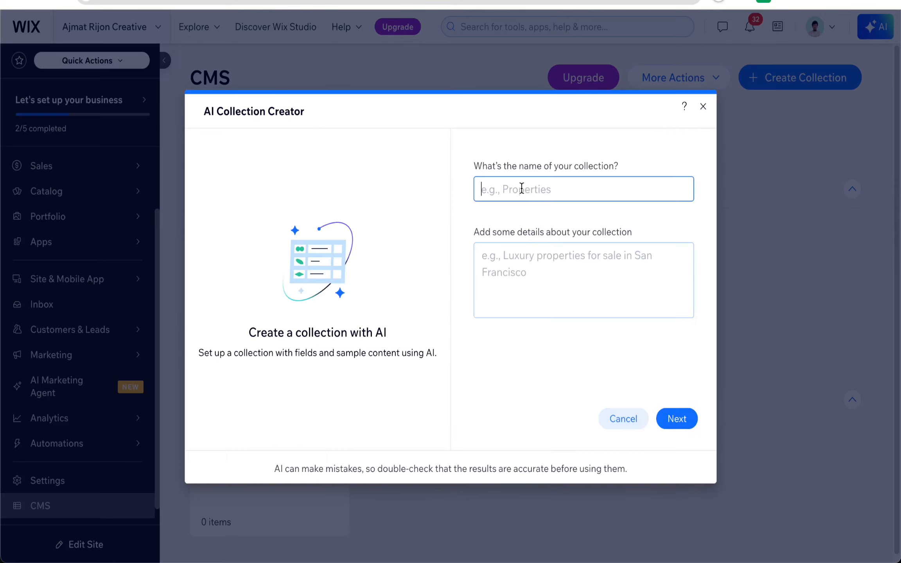
type("Roofing website list")
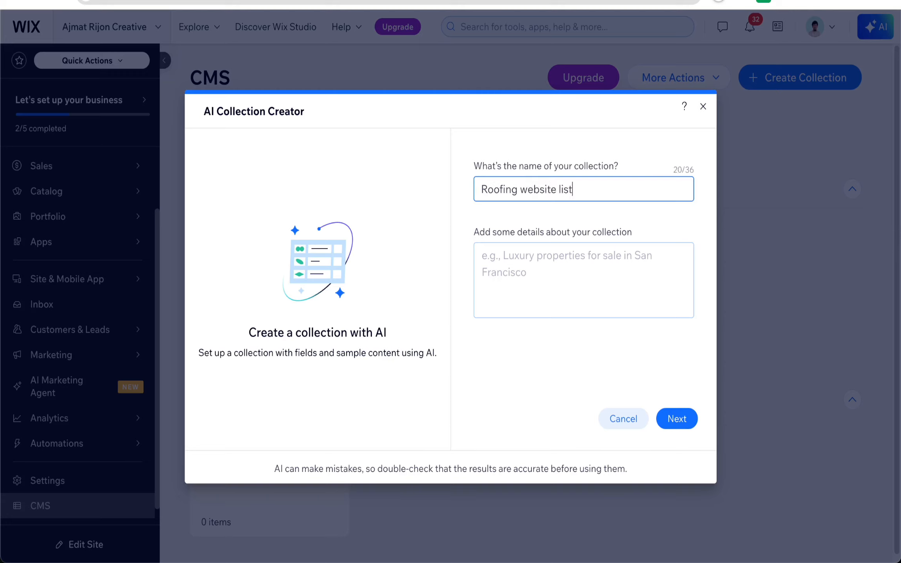
- Describe the collection as "website url, Business name, address, social" and create it with all suggested fields and generated sample content
left_click(543, 259)
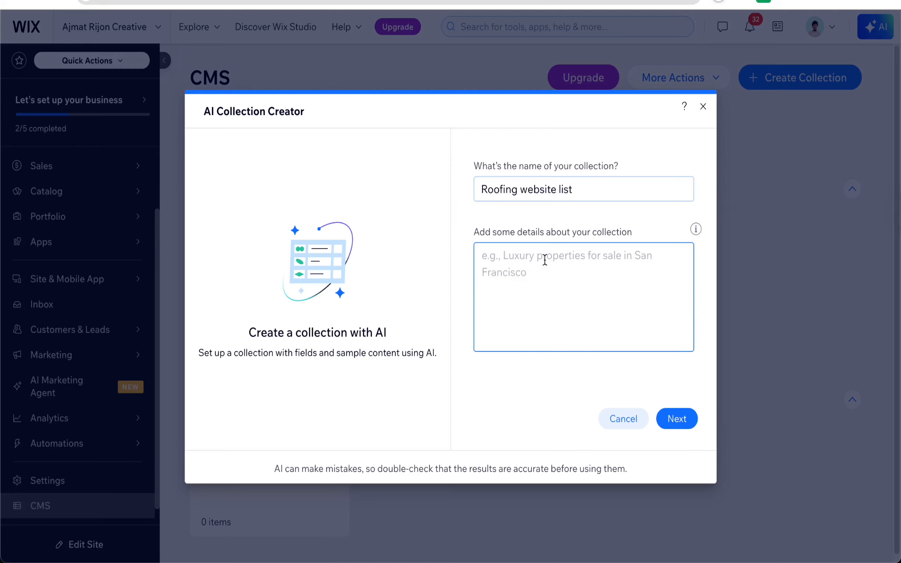
type("websire")
key("BackSpace")
key("BackSpace")
key("BackSpace")
type("te url,")
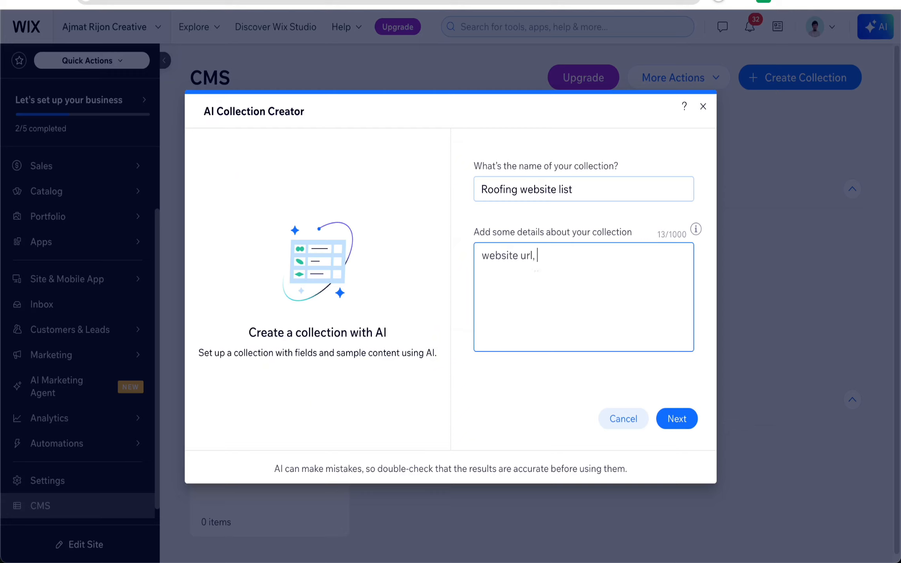
type(" Business name, a")
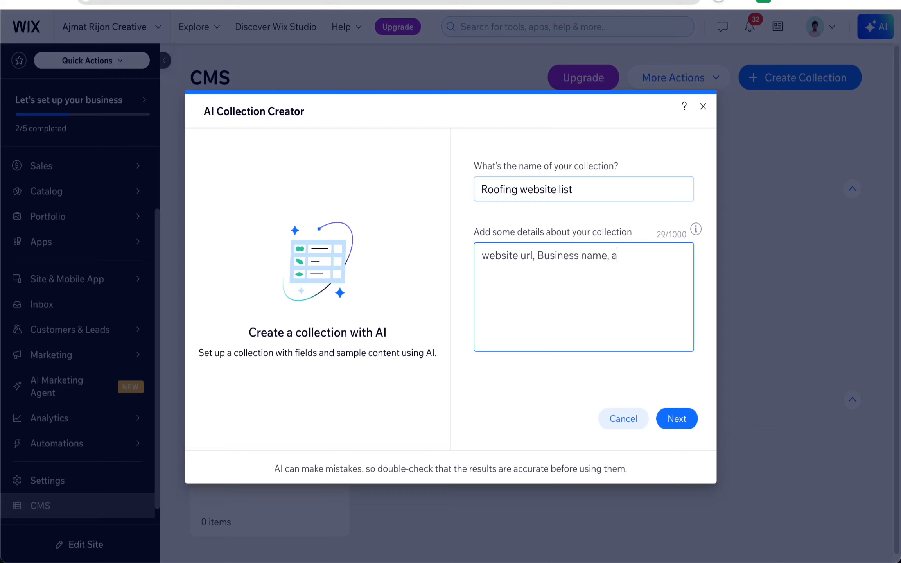
type("ddress , social")
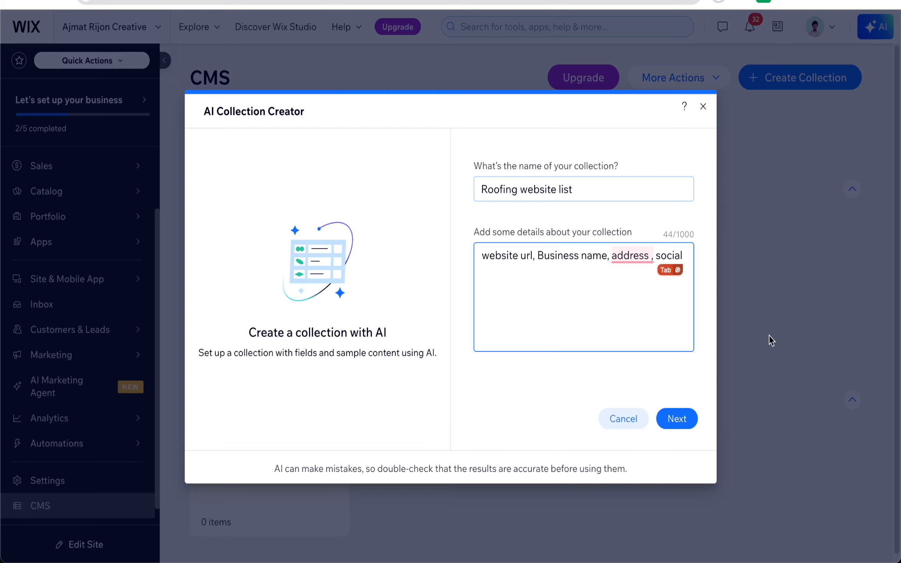
mouse_move(641, 256)
left_click(638, 281)
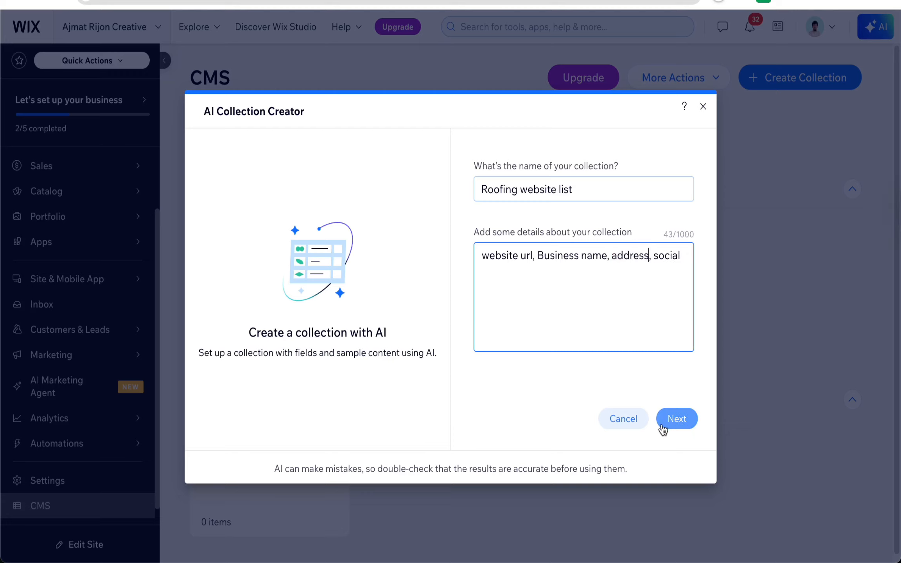
left_click(678, 420)
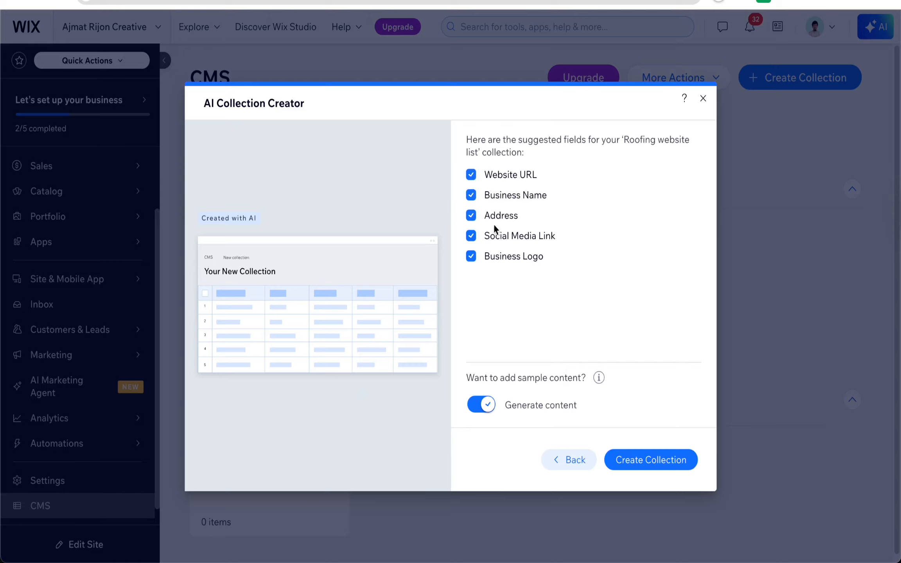
left_click(657, 471)
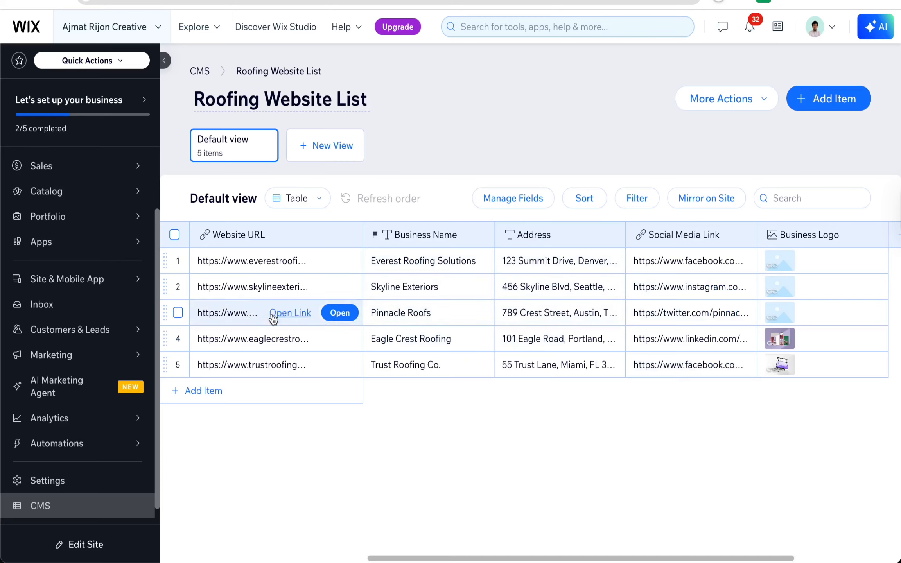
- Return to the dashboard home page and open the site in the editor
scroll(83, 206, "up", 3)
scroll(83, 205, "up", 1)
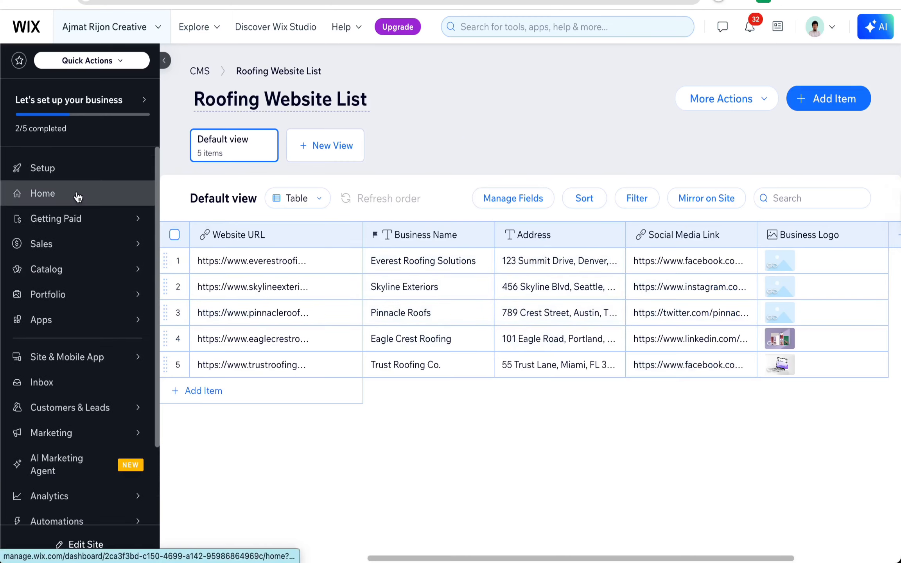
left_click(78, 196)
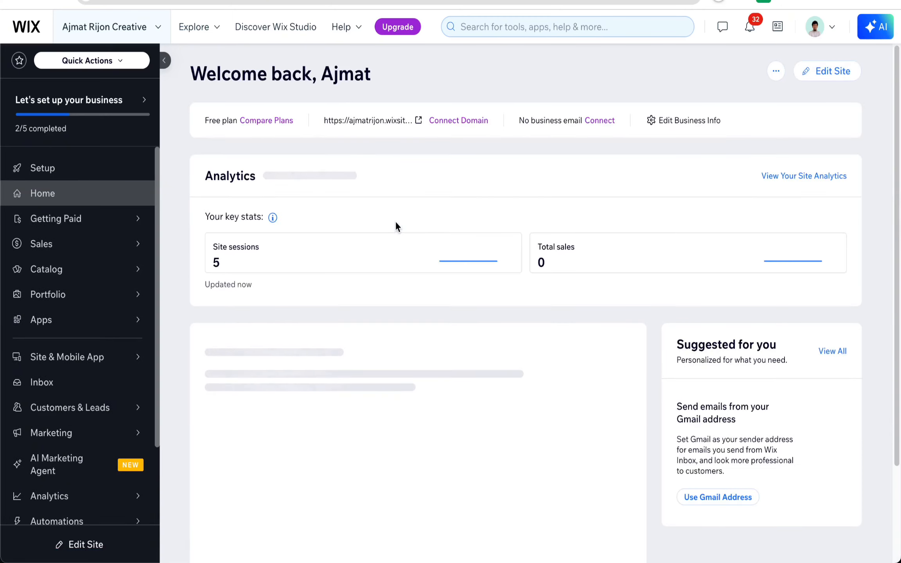
left_click(827, 71)
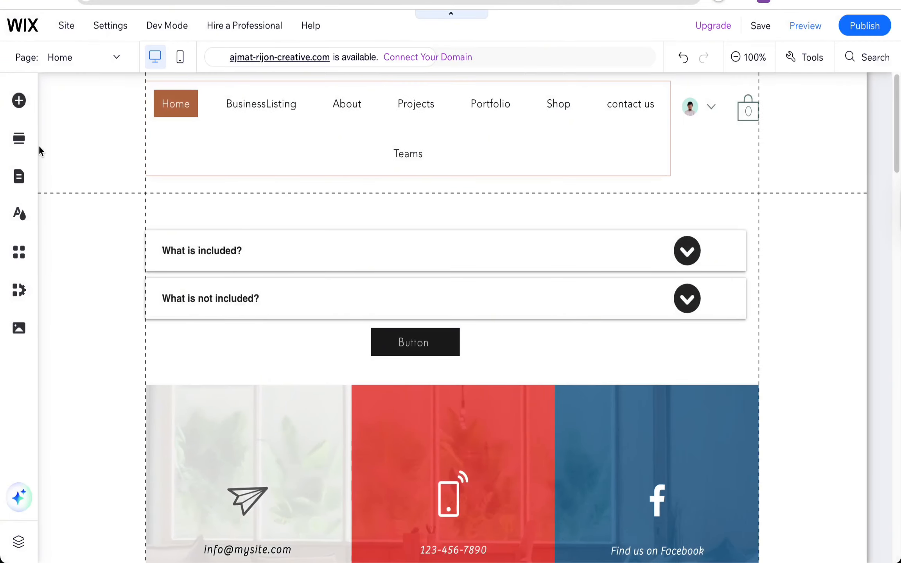
- Add a dynamic list page to the site based on the Roofing Website List collection
left_click(24, 182)
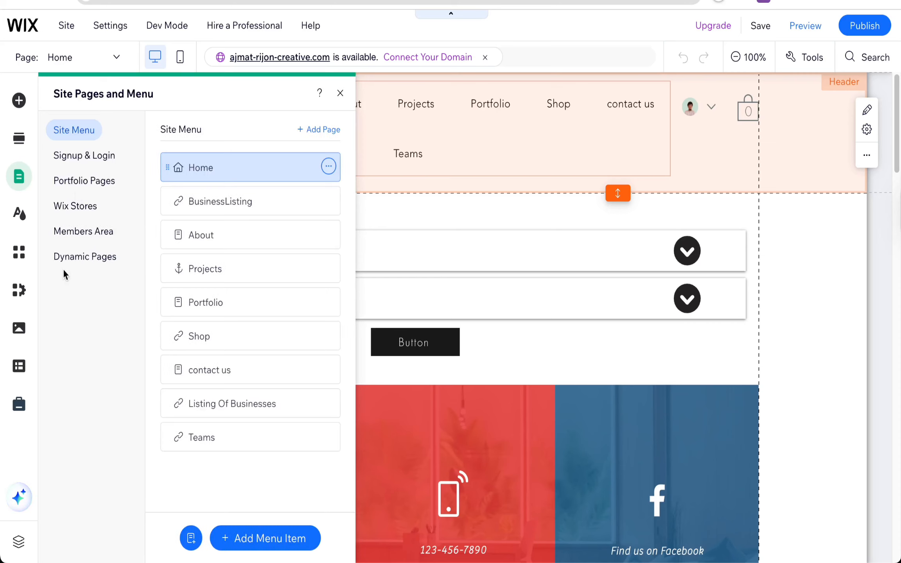
left_click(88, 258)
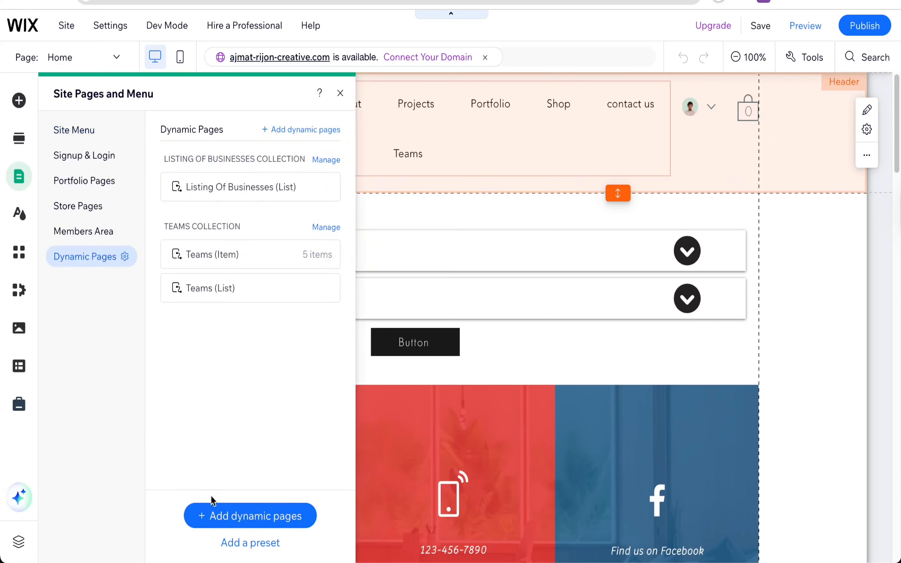
left_click(233, 516)
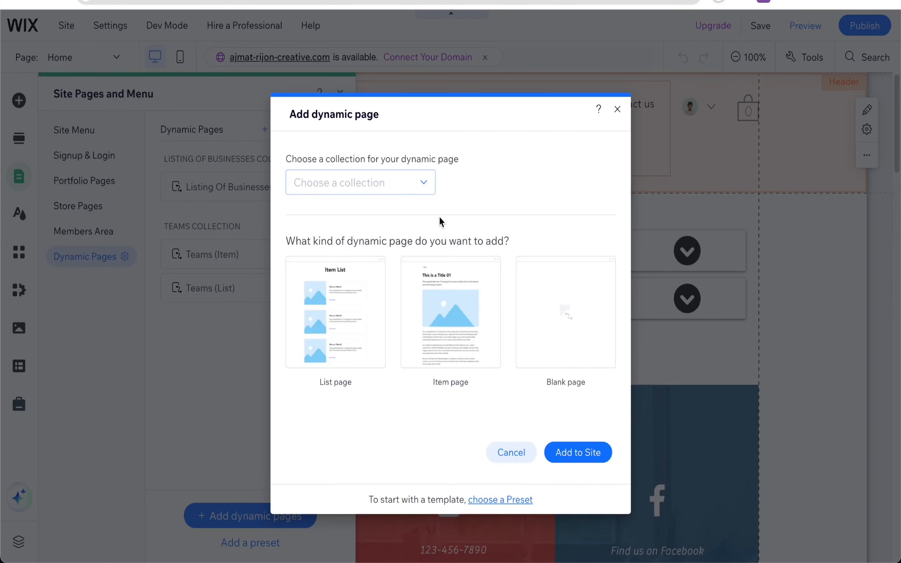
left_click(337, 184)
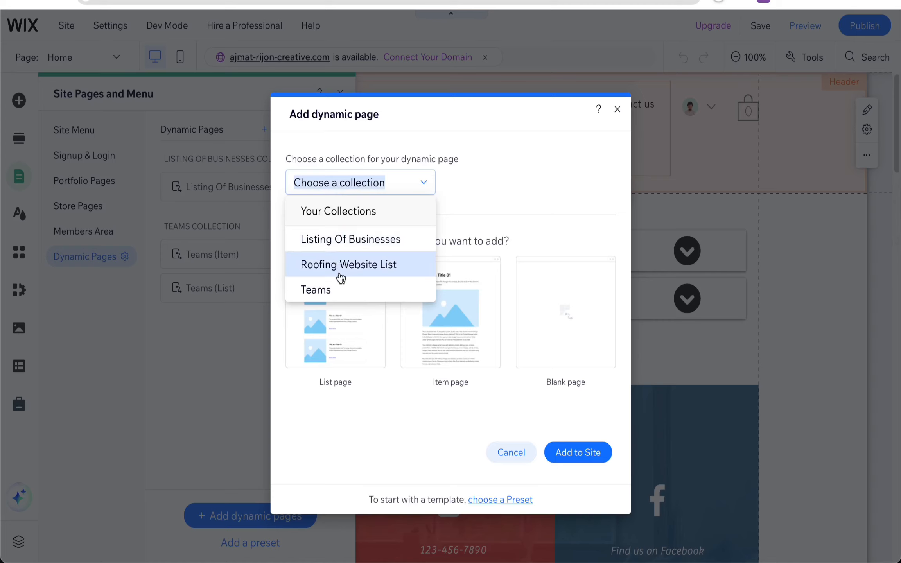
left_click(376, 269)
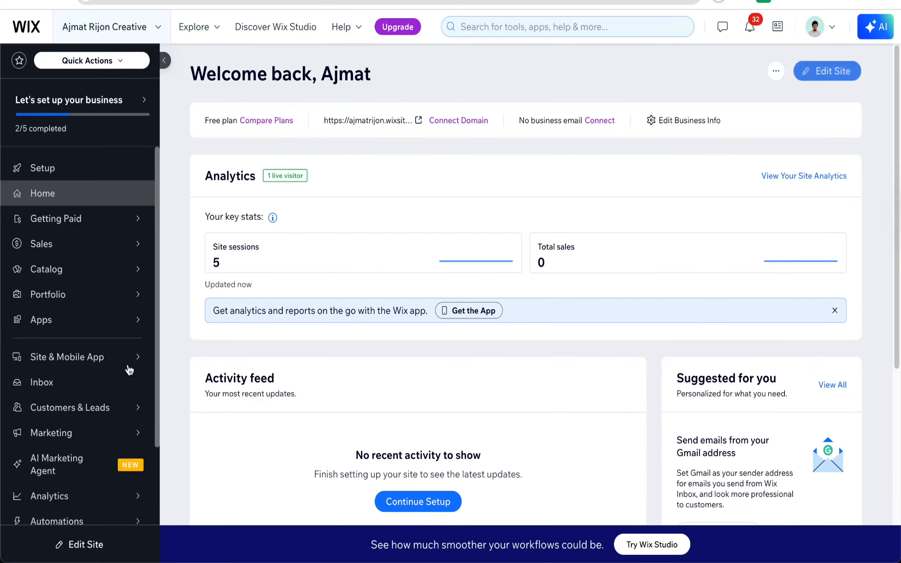
scroll(118, 372, "down", 3)
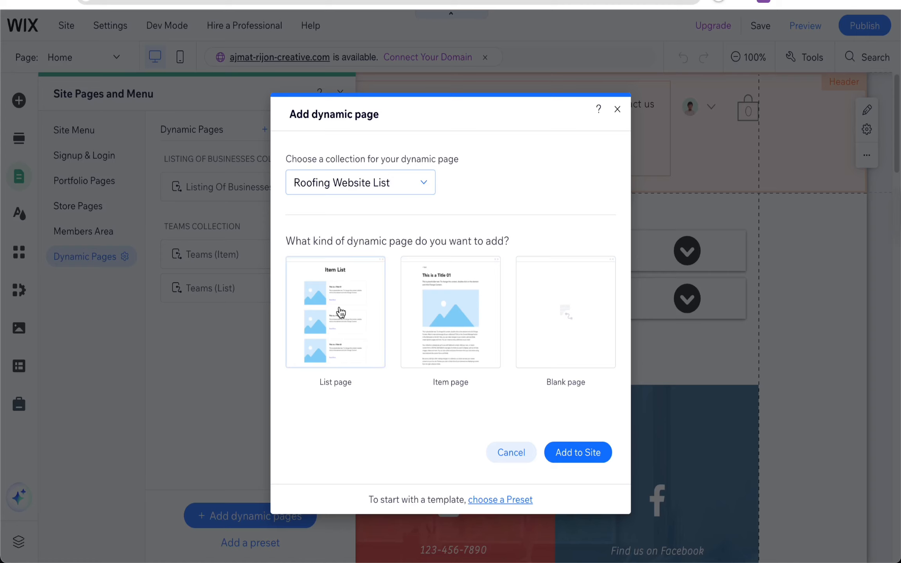
left_click(333, 330)
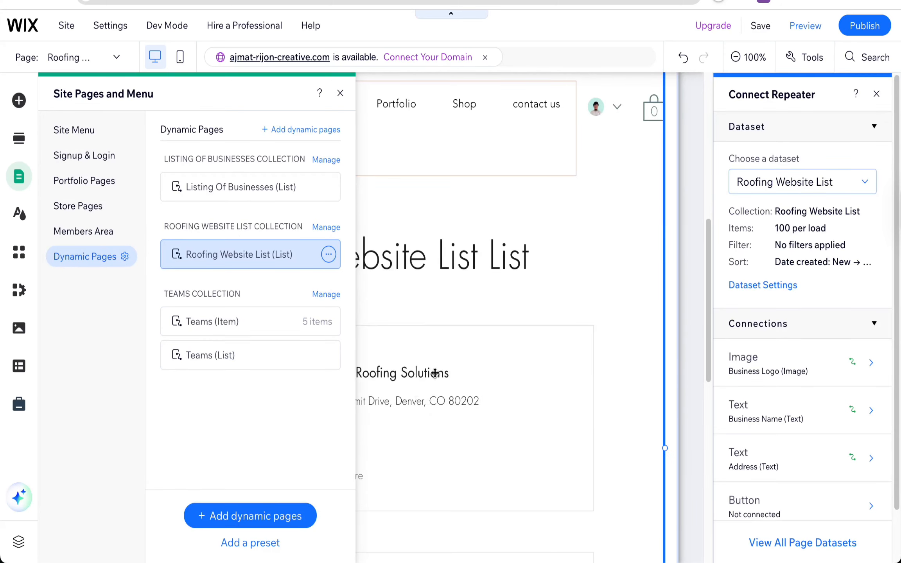
- Examine the business entries in the repeater on the new roofing list page
left_click(409, 306)
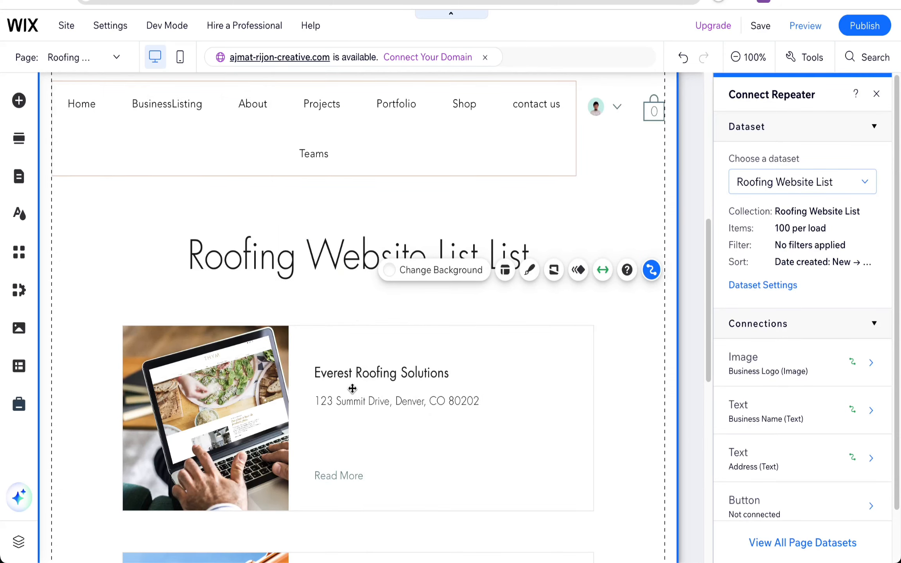
scroll(267, 287, "down", 10)
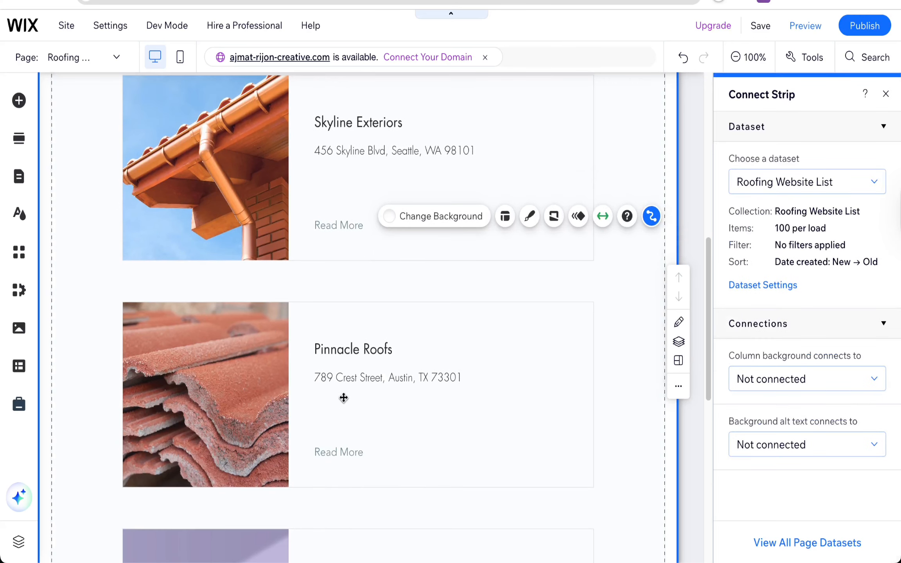
scroll(363, 354, "up", 7)
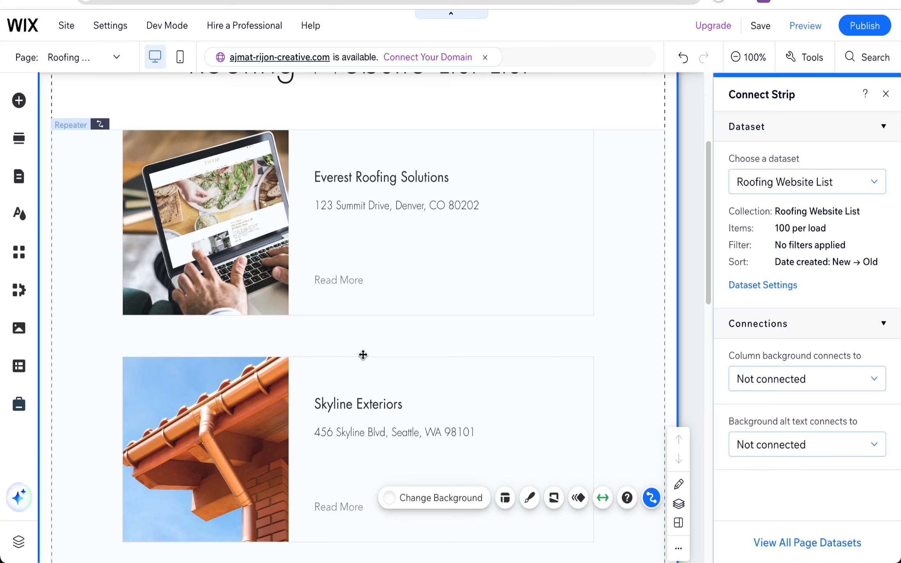
scroll(336, 344, "down", 10)
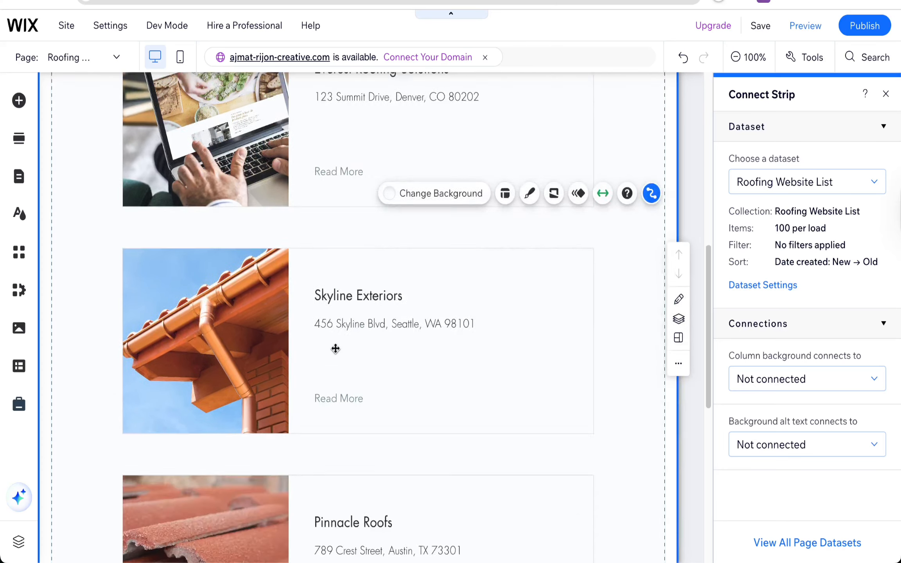
scroll(335, 349, "down", 4)
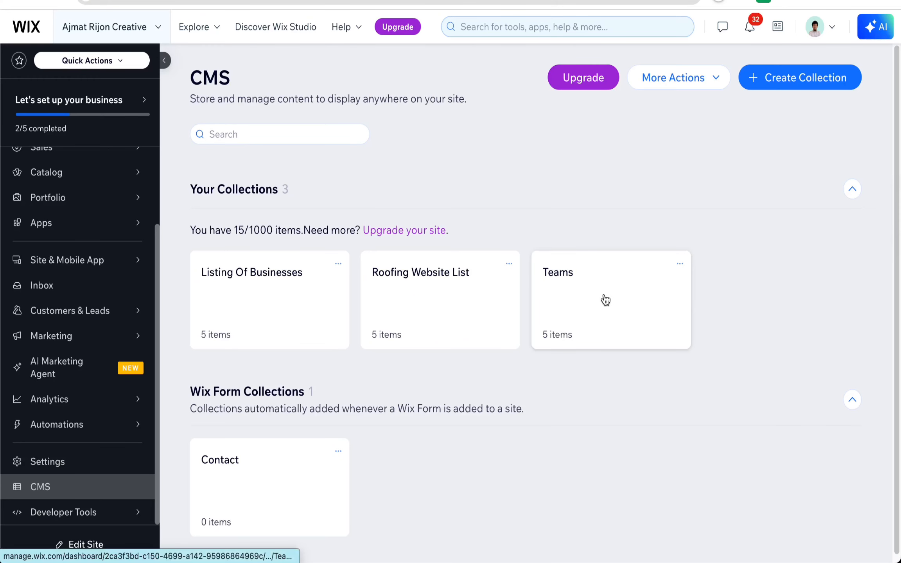
- Open the Roofing Website List collection in the CMS and examine its fields and items
left_click(605, 300)
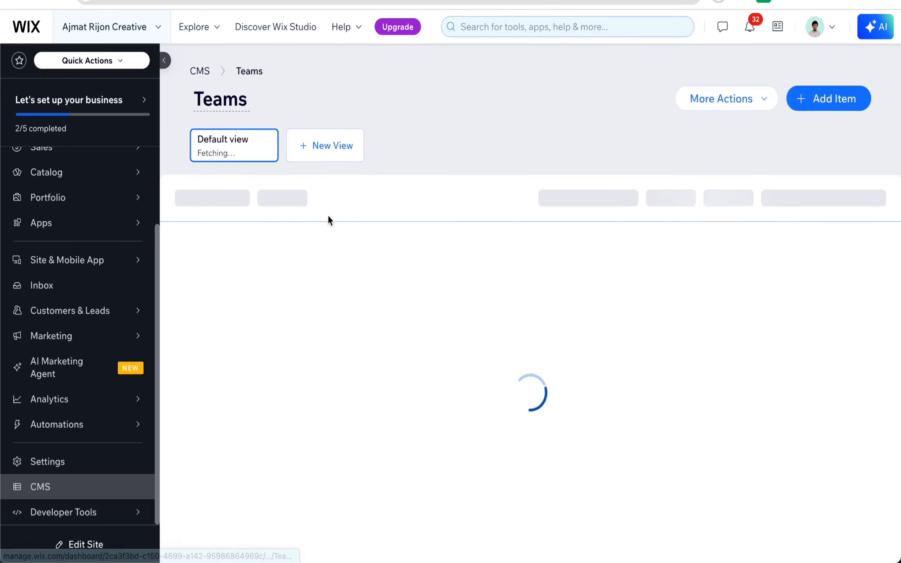
left_click(206, 70)
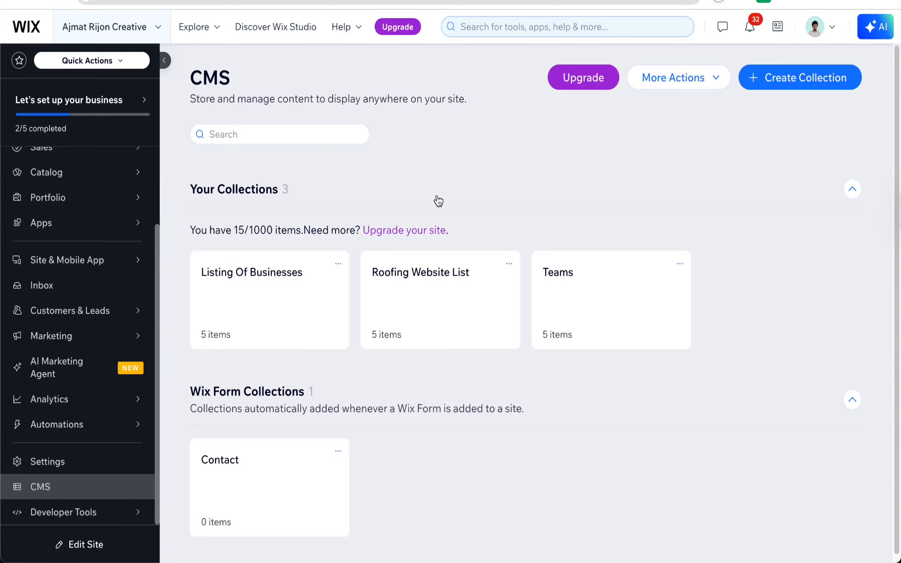
left_click(412, 285)
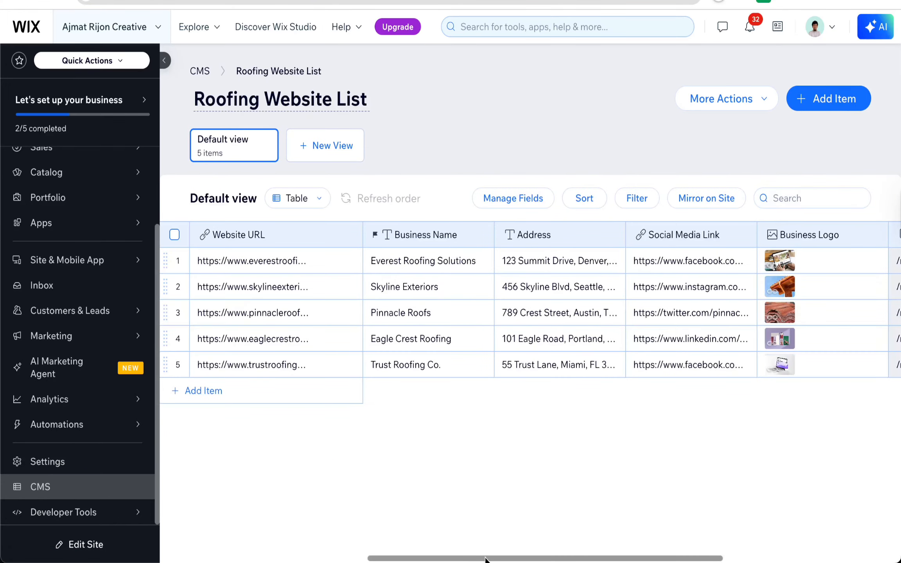
scroll(723, 430, "right", 5)
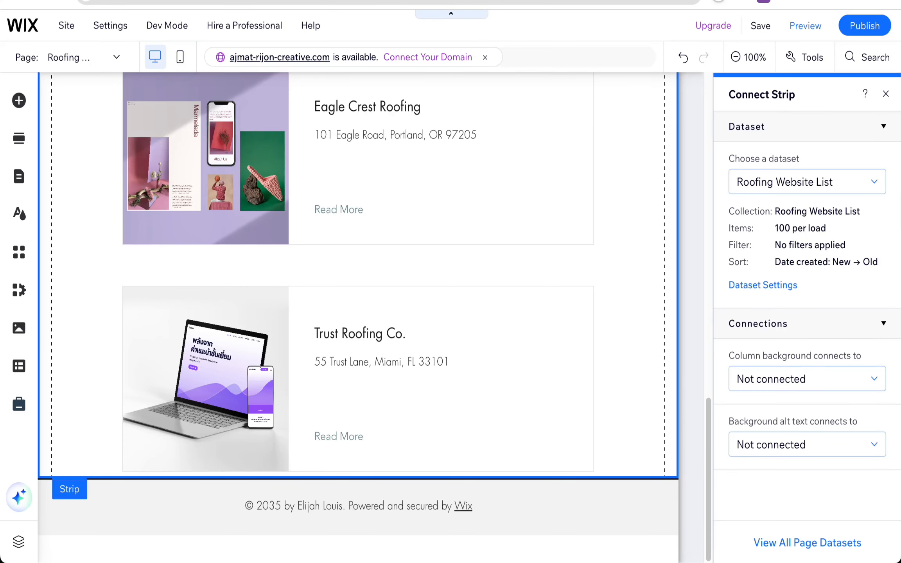
- Return to the roofing list page in the editor and publish the site
scroll(276, 246, "up", 5)
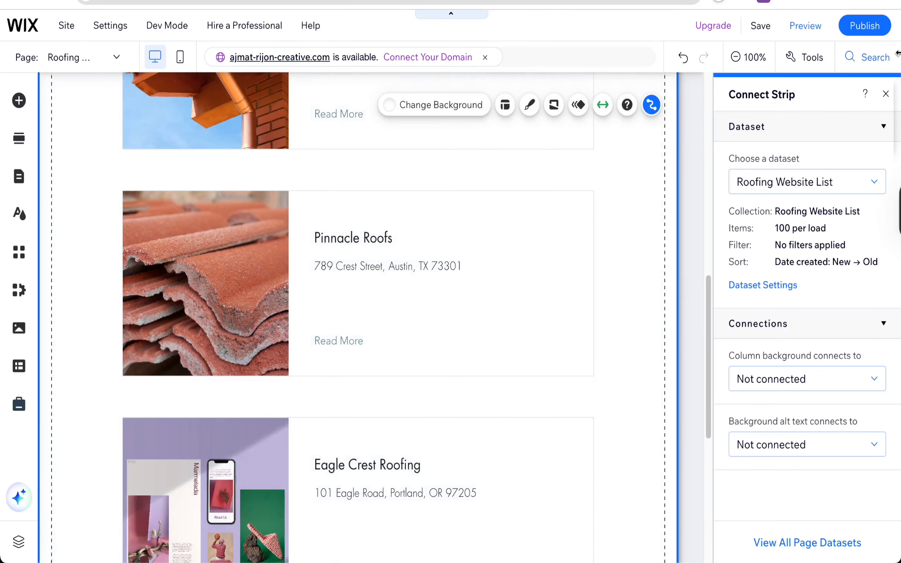
left_click(869, 32)
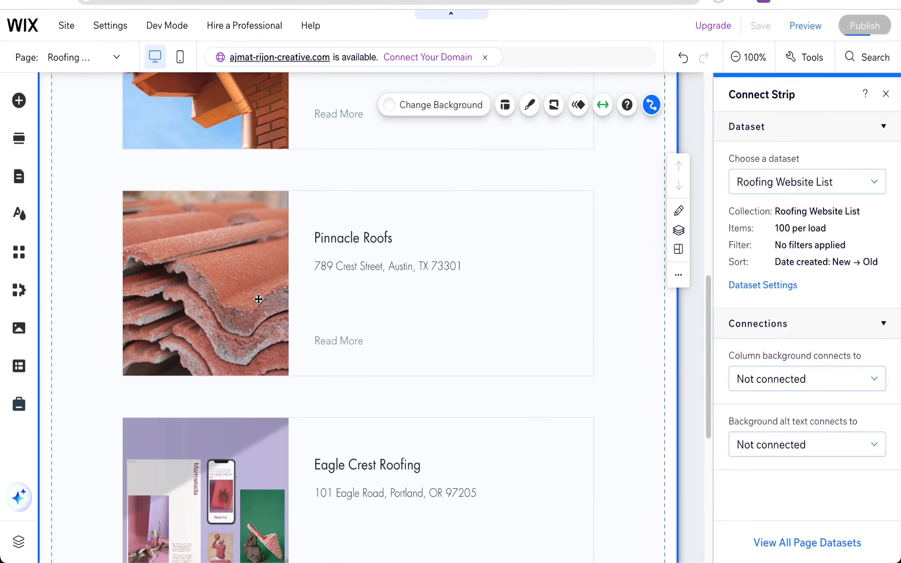
- Add a dynamic item page to the site based on the Roofing Website List collection
left_click(18, 177)
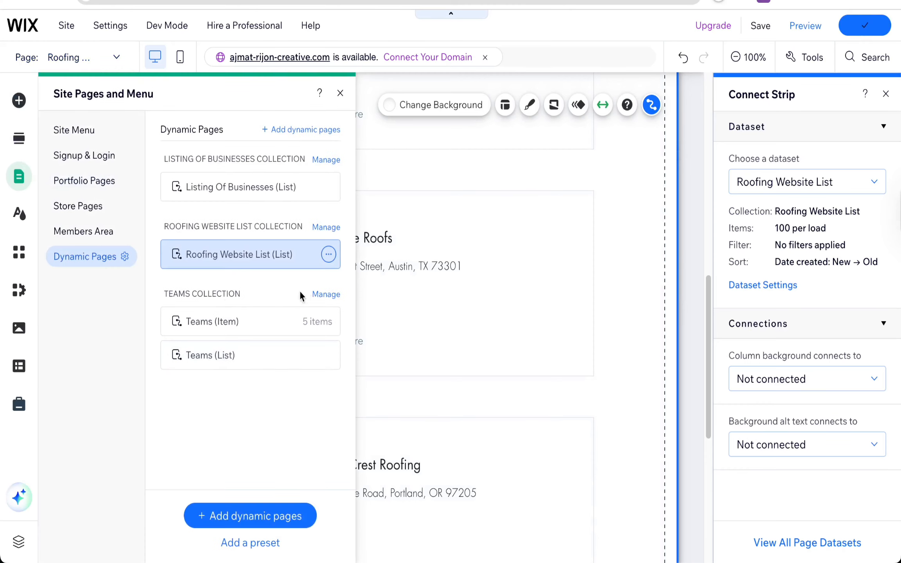
left_click(246, 516)
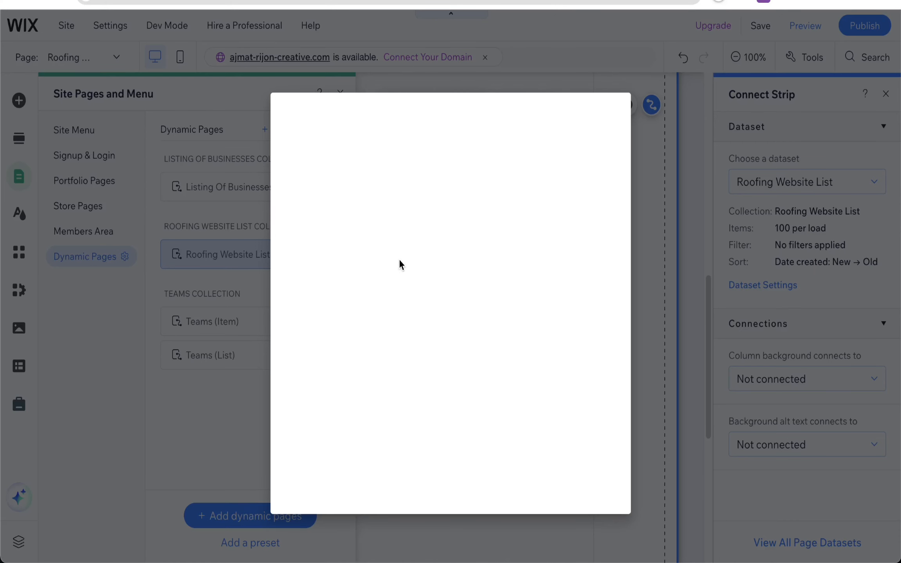
left_click(370, 178)
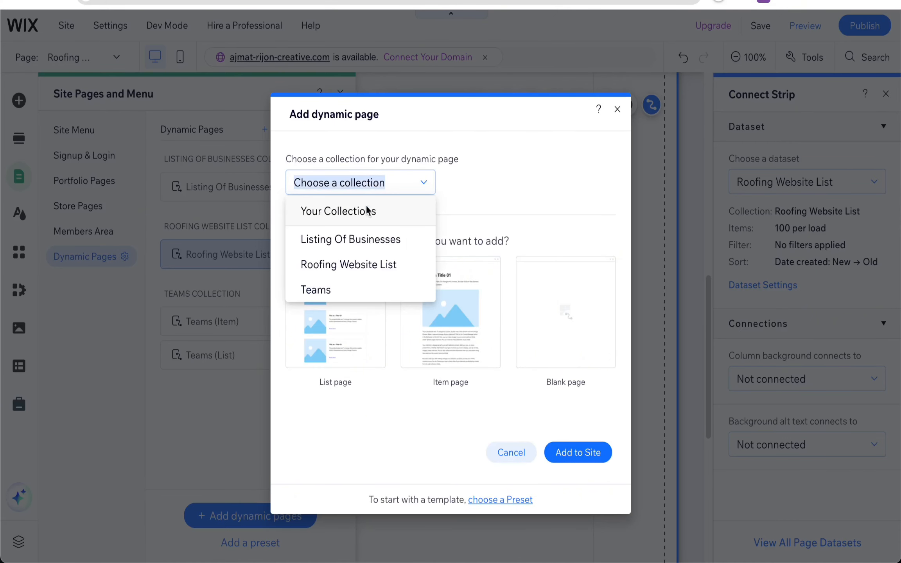
left_click(360, 263)
left_click(453, 336)
left_click(582, 454)
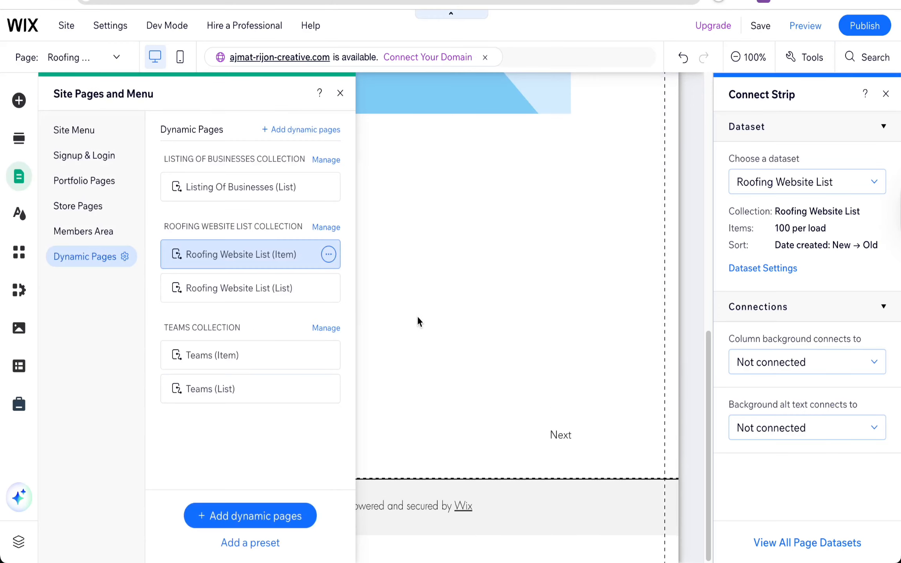
- Examine the new item page's title, address and image, and open the image's CMS connection
scroll(505, 283, "up", 5)
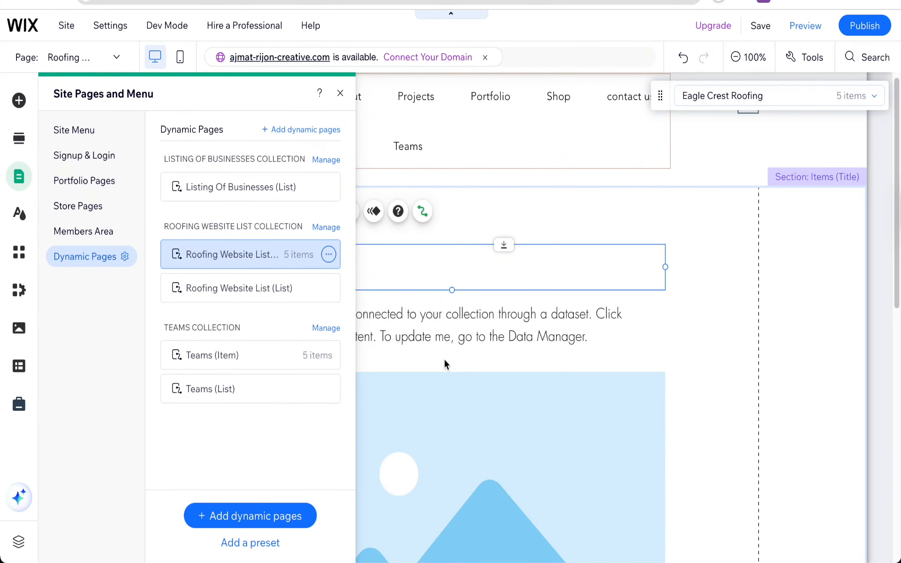
left_click(507, 384)
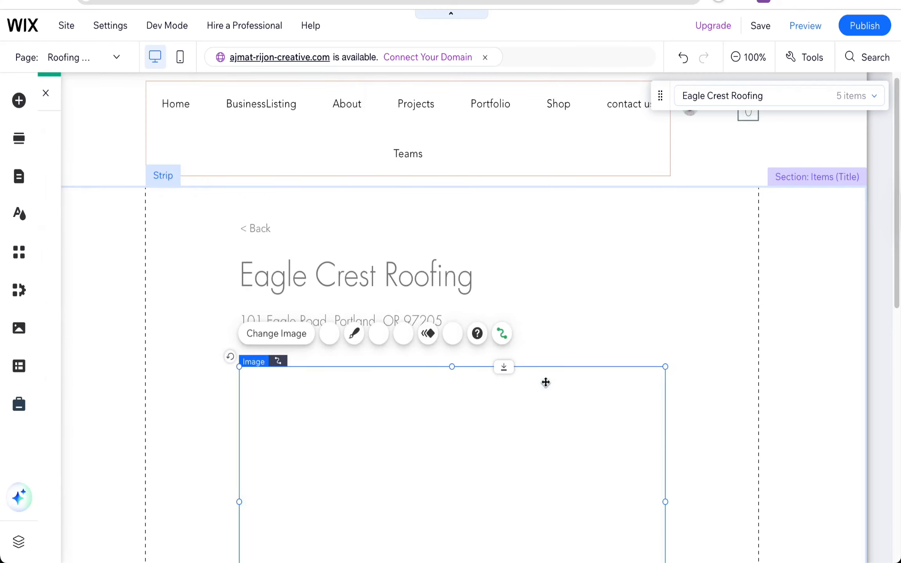
left_click(500, 333)
scroll(261, 342, "down", 5)
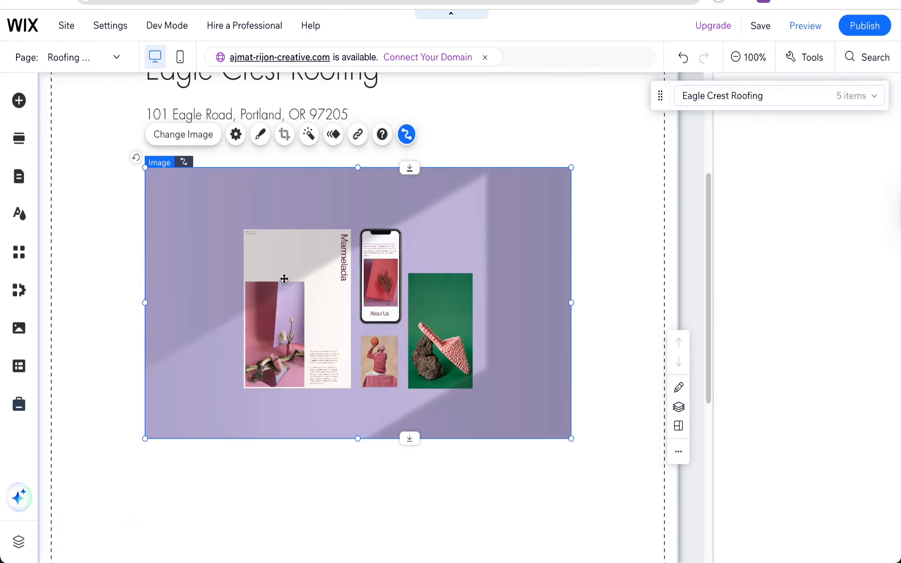
scroll(263, 351, "down", 2)
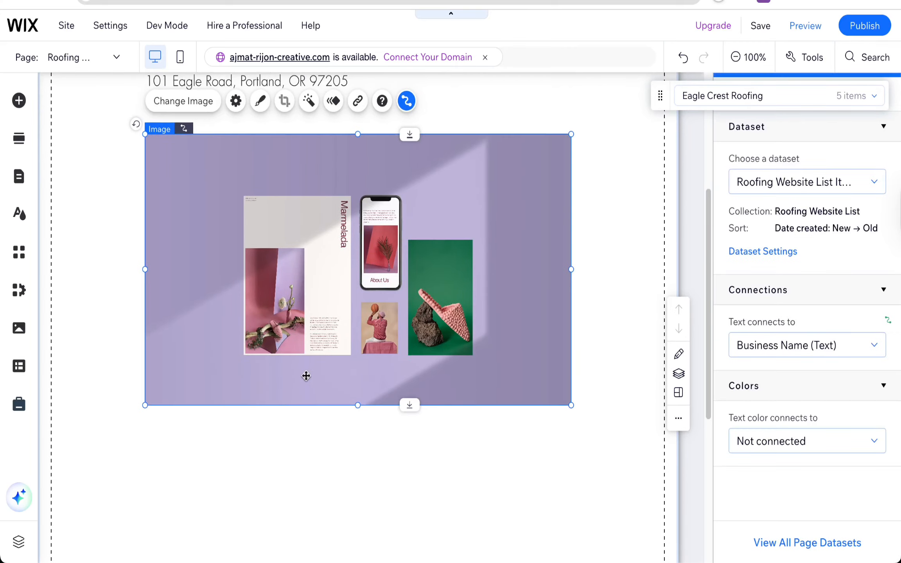
scroll(335, 326, "up", 3)
scroll(335, 326, "up", 4)
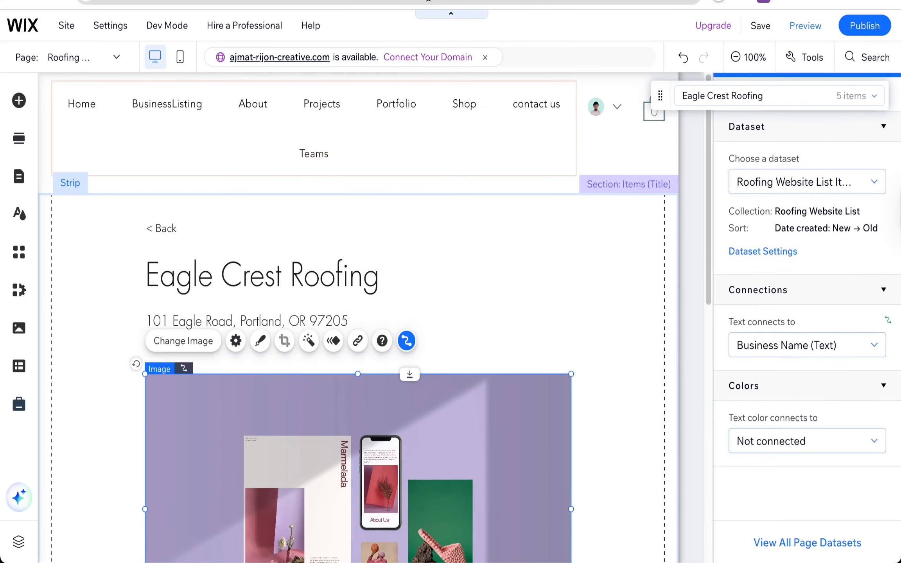
left_click(428, 0)
scroll(298, 385, "down", 8)
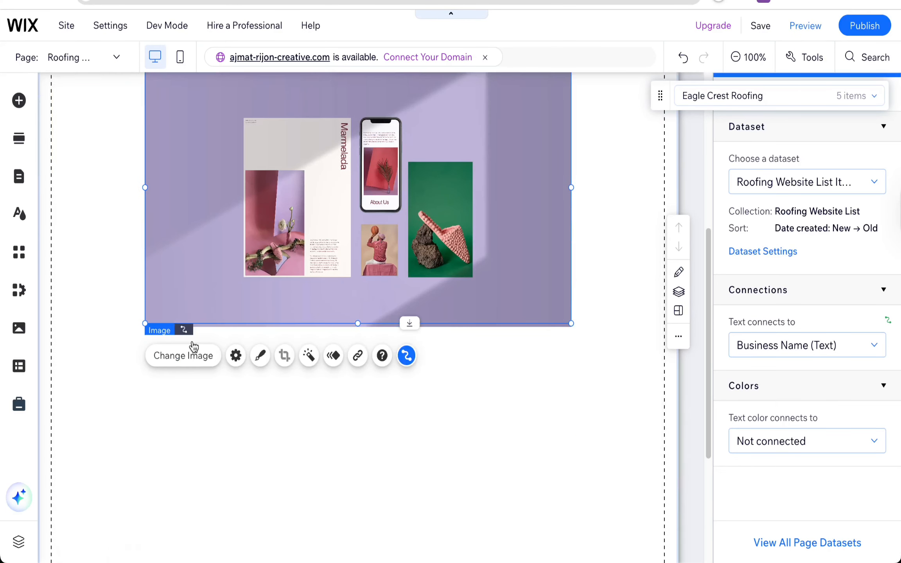
- Add a grey social bar and place it below the image on the item page
left_click(19, 102)
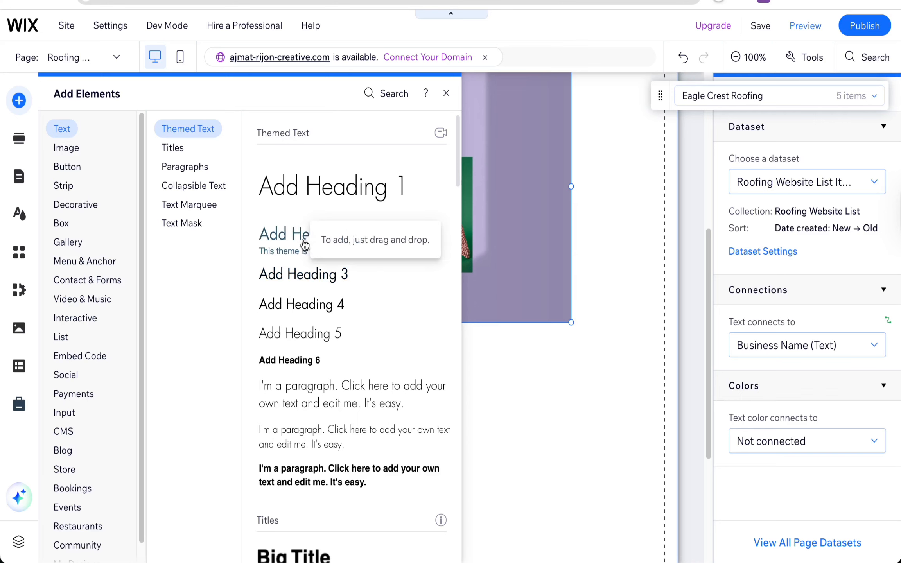
left_click(85, 477)
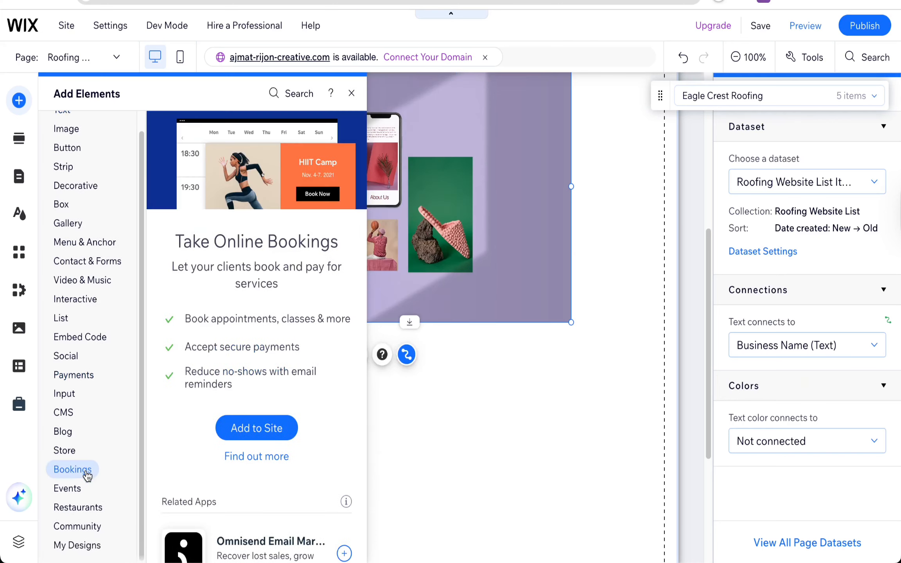
left_click(66, 362)
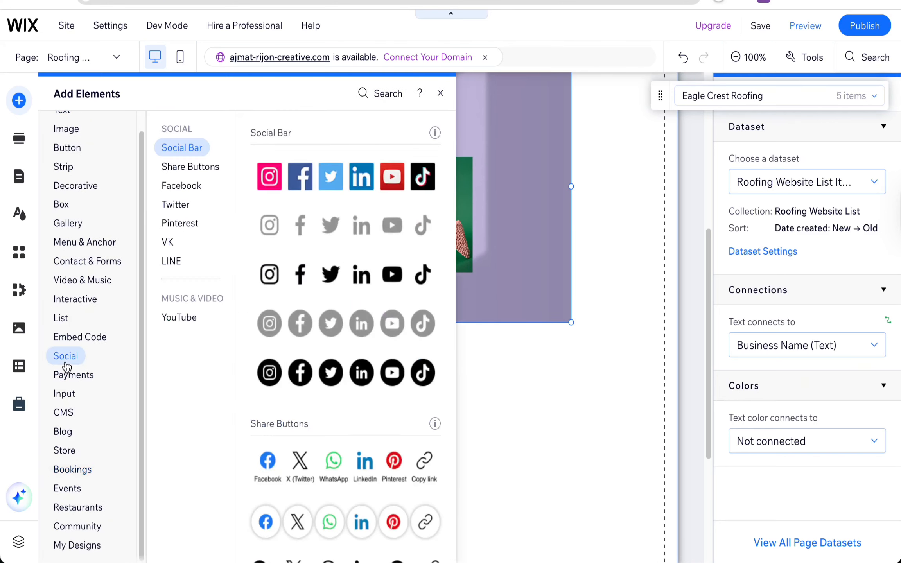
left_click(275, 222)
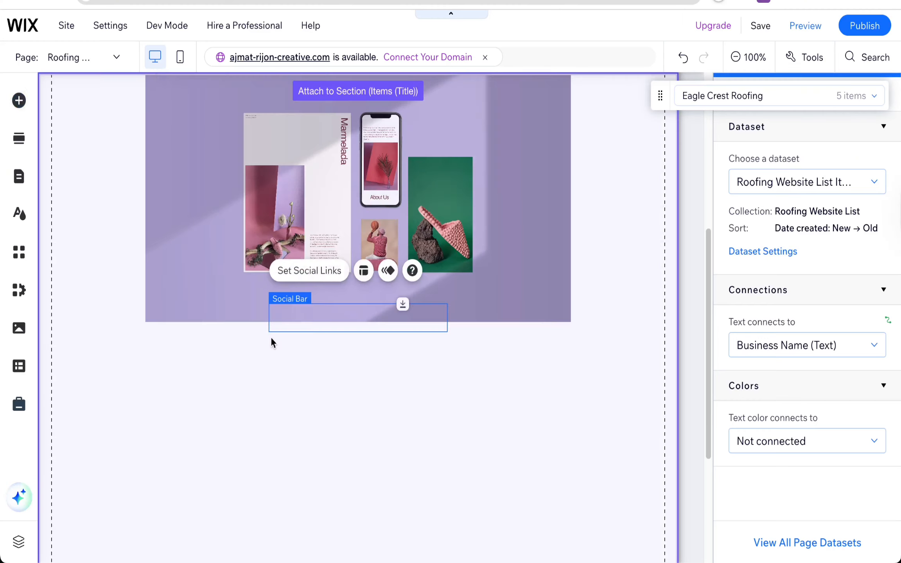
left_click_drag(445, 322, 276, 352)
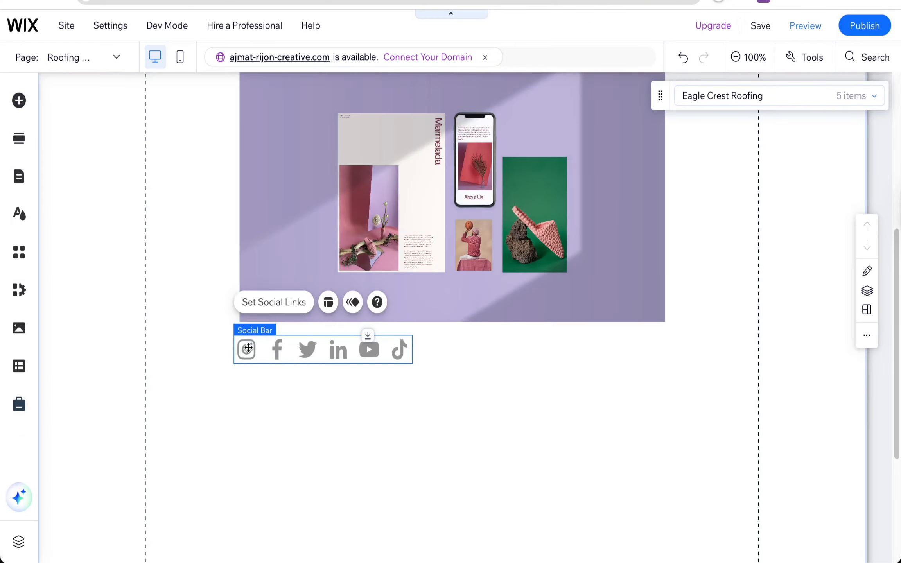
- Examine the link options for the social bar's Instagram icon, and move the bar slightly lower beneath the image
left_click(262, 302)
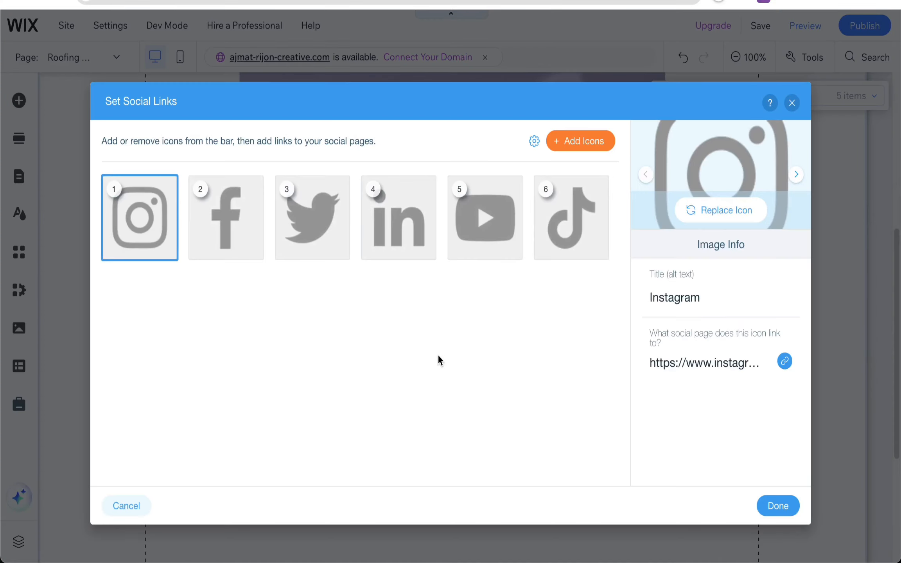
left_click(784, 363)
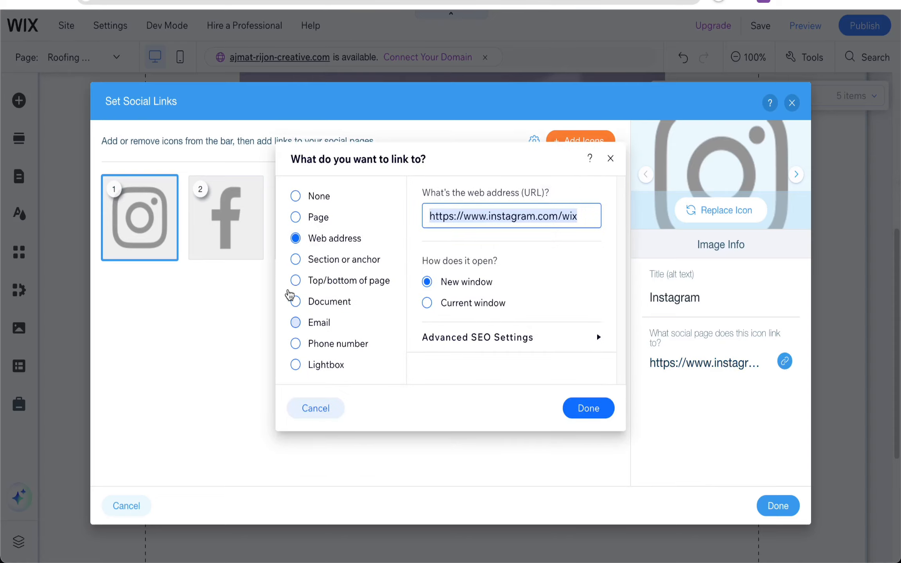
left_click(318, 214)
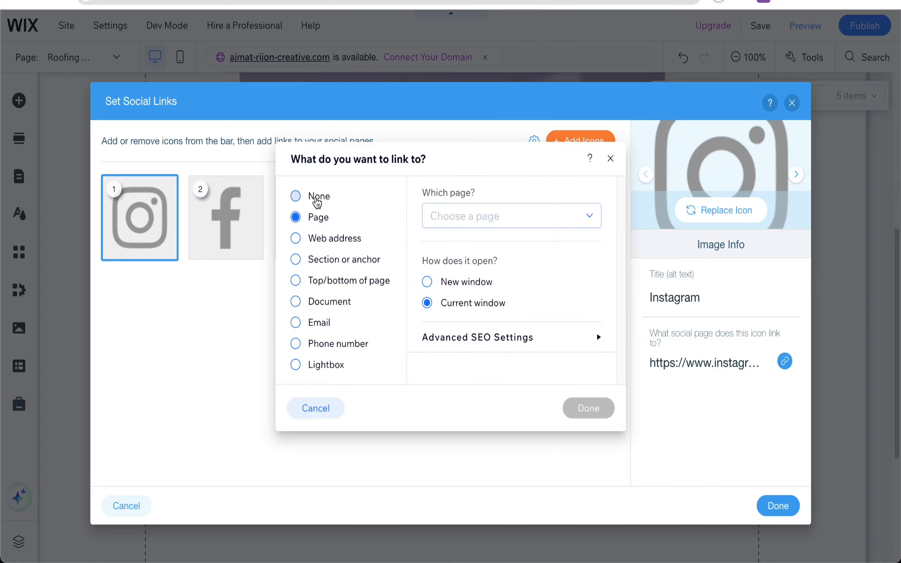
left_click(317, 199)
left_click(610, 158)
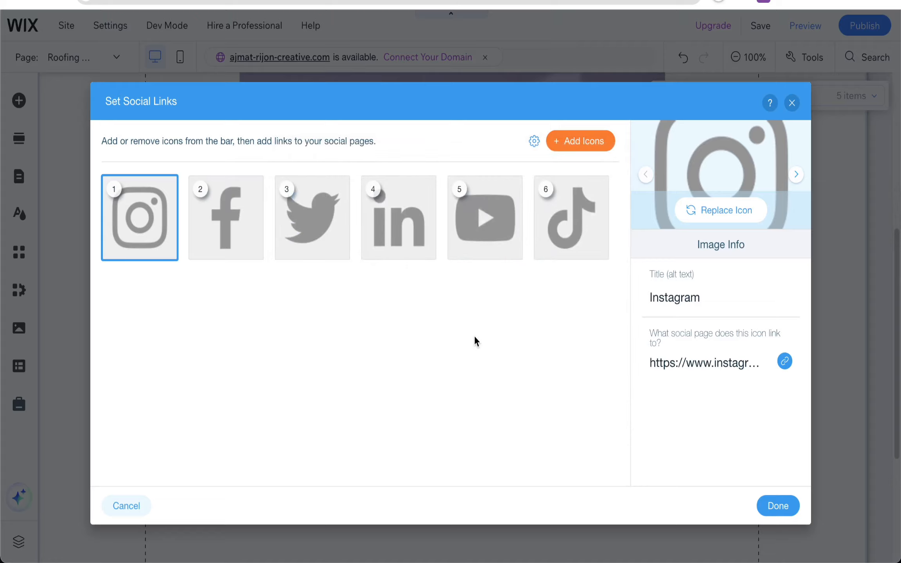
left_click(534, 142)
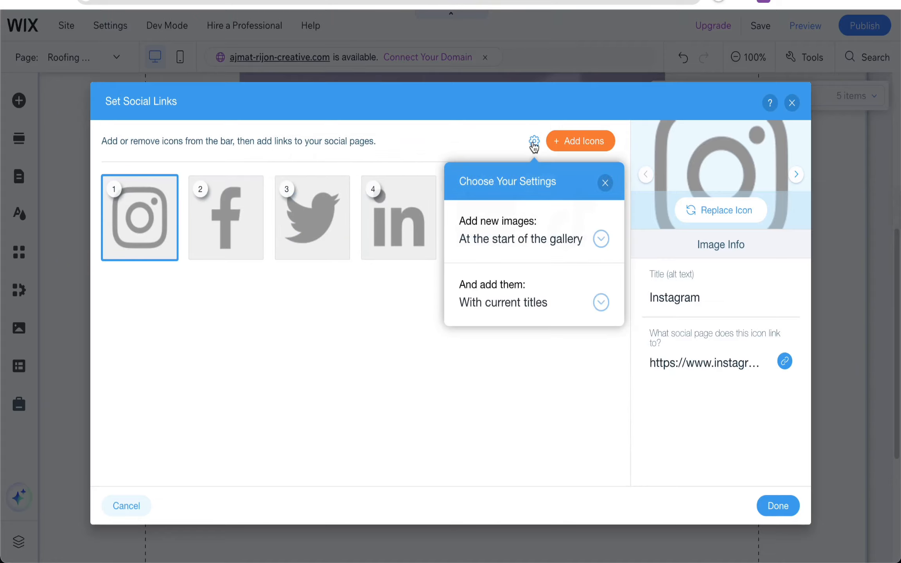
left_click(501, 362)
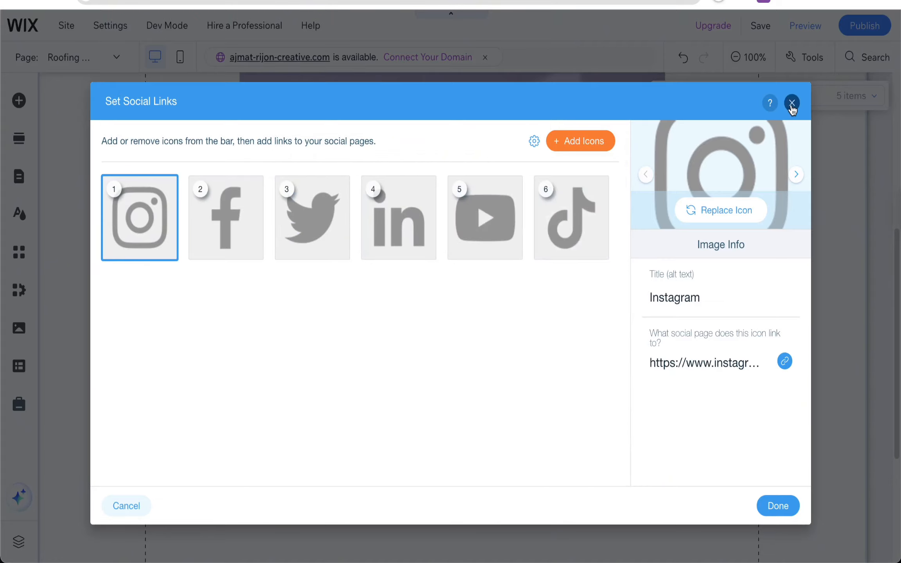
left_click(792, 103)
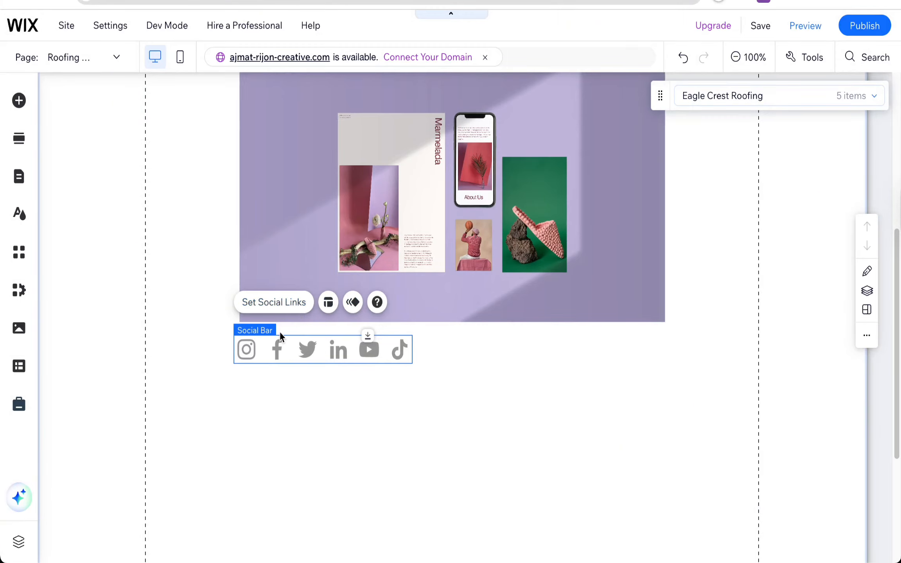
left_click_drag(353, 352, 355, 364)
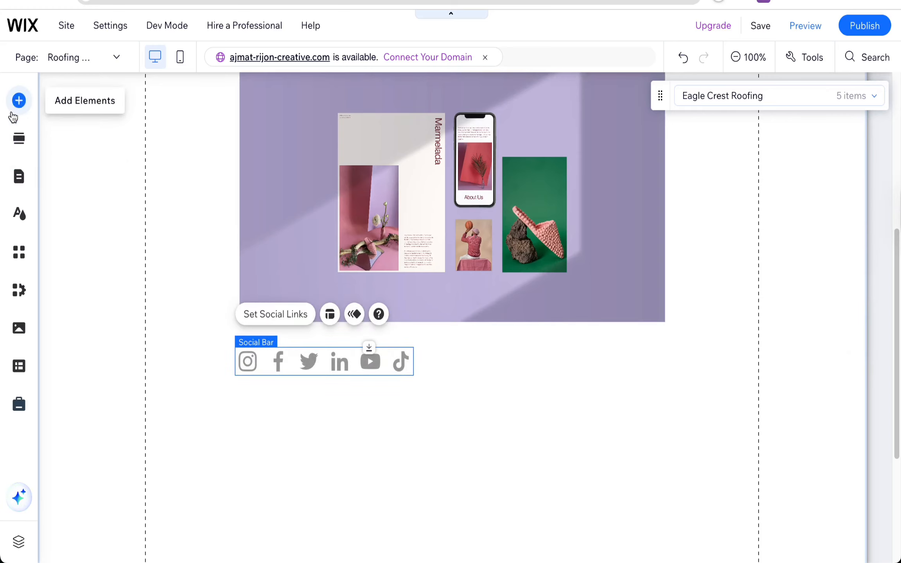
- Add a Heading 2 text element and place it below the social bar
left_click(18, 103)
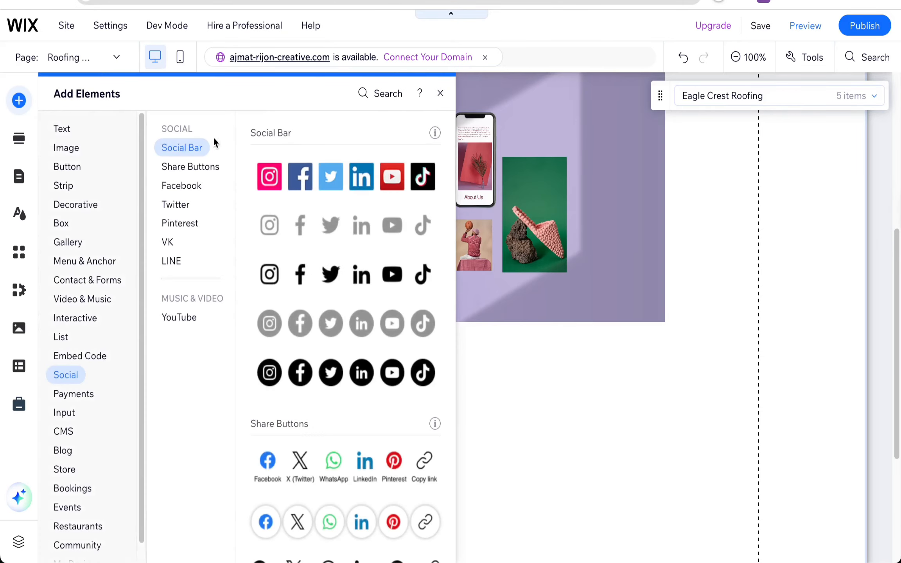
left_click(177, 239)
left_click(181, 203)
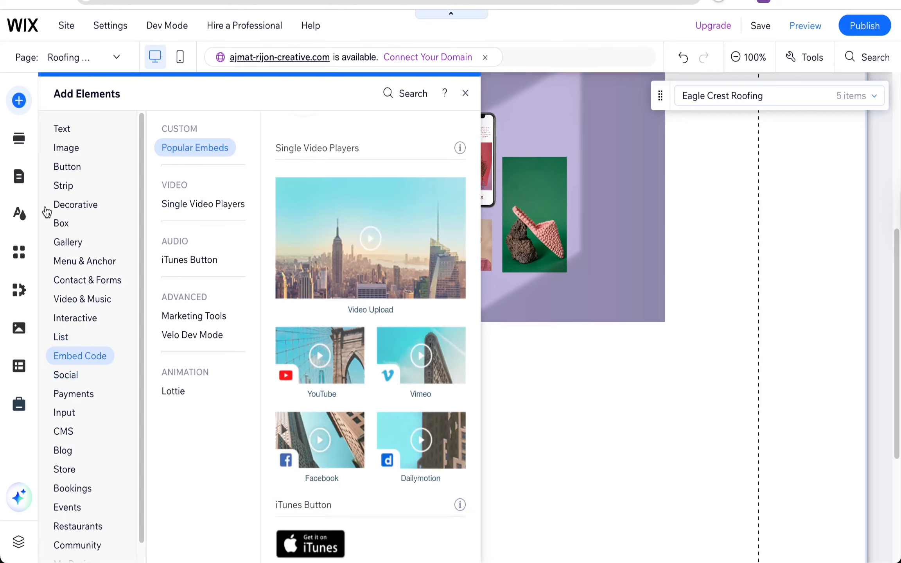
mouse_move(71, 144)
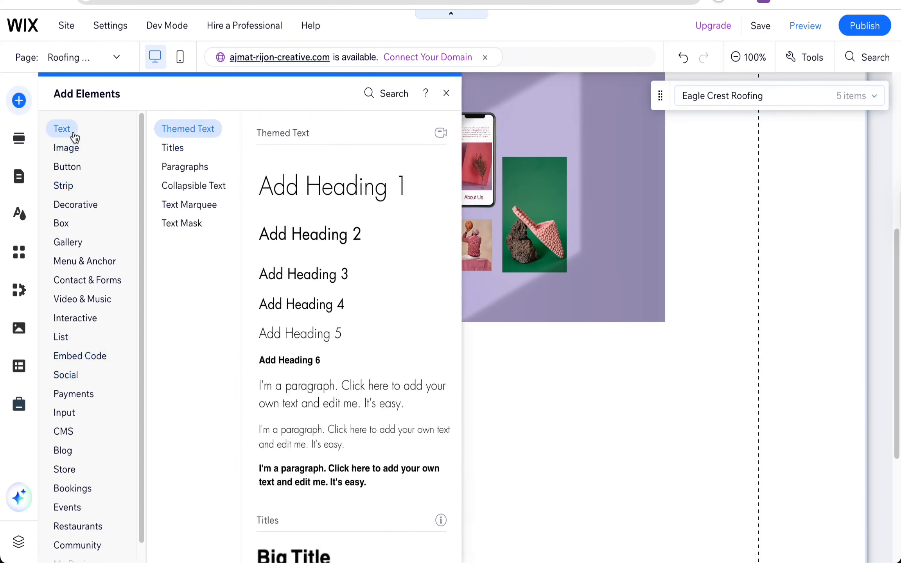
left_click(310, 235)
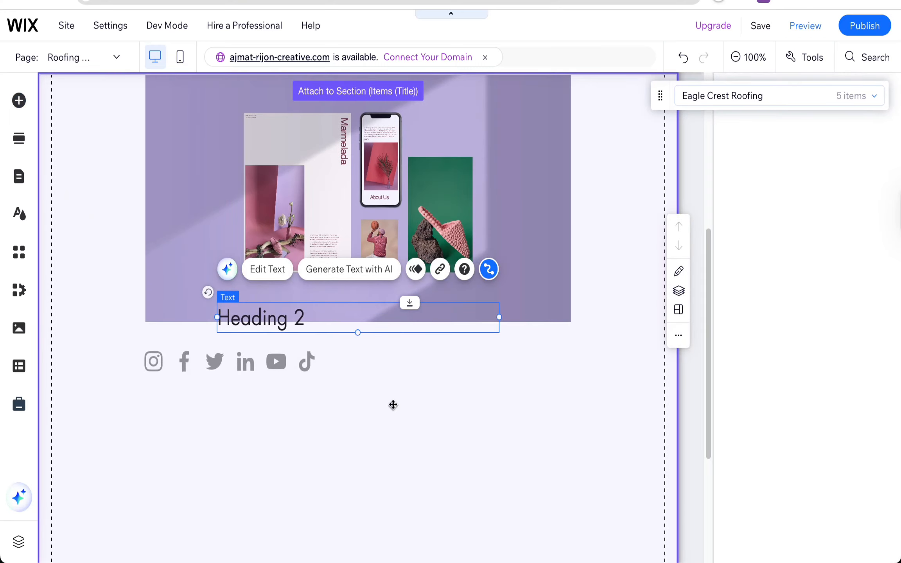
left_click_drag(393, 404, 361, 395)
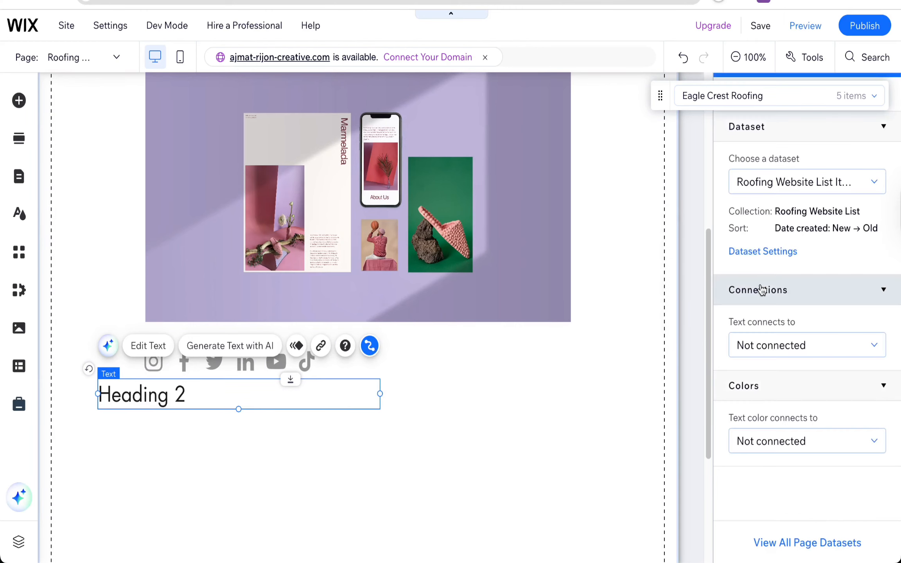
- Connect the Heading 2 text to the Website URL (URL) field and align it with the image's edge
left_click(797, 345)
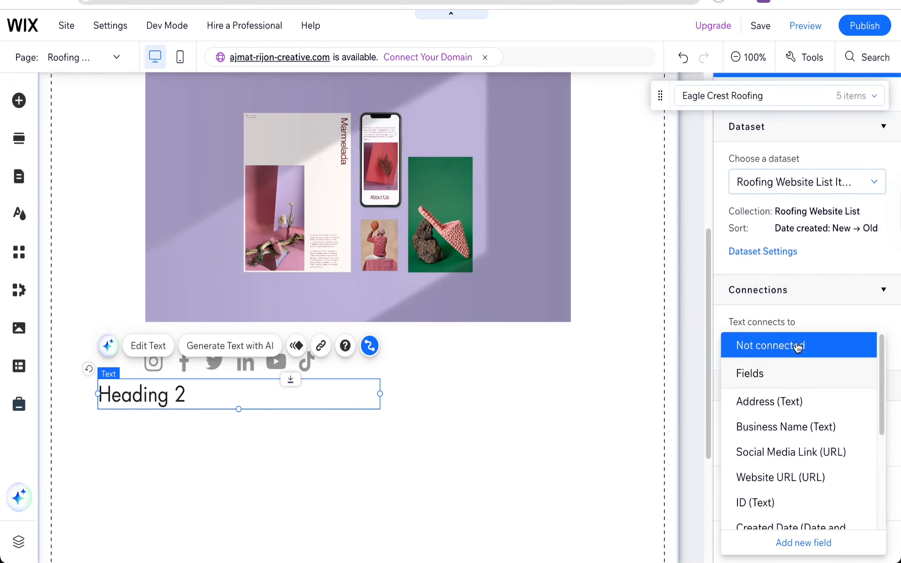
left_click(780, 477)
left_click_drag(291, 392, 303, 393)
- Delete the social bar from the item page and publish the site
left_click(257, 364)
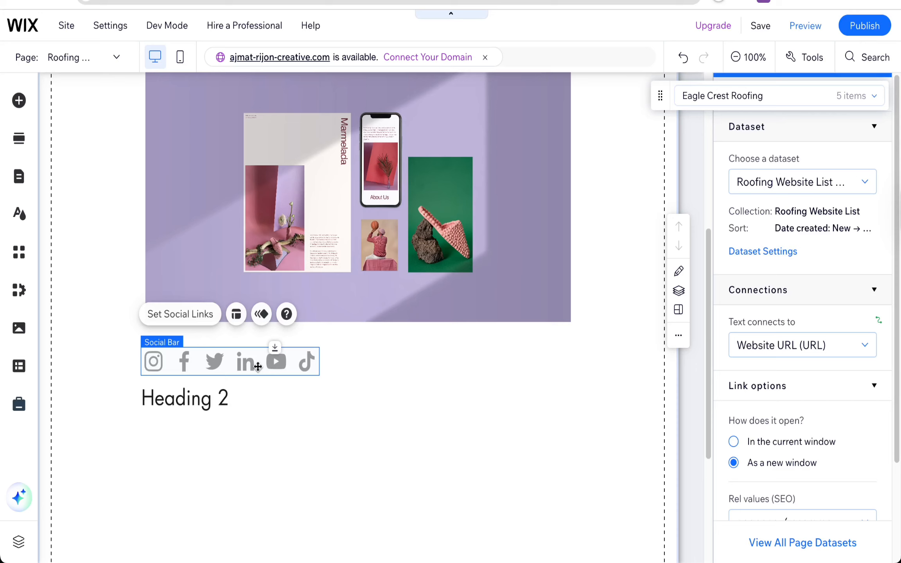
left_click(351, 396)
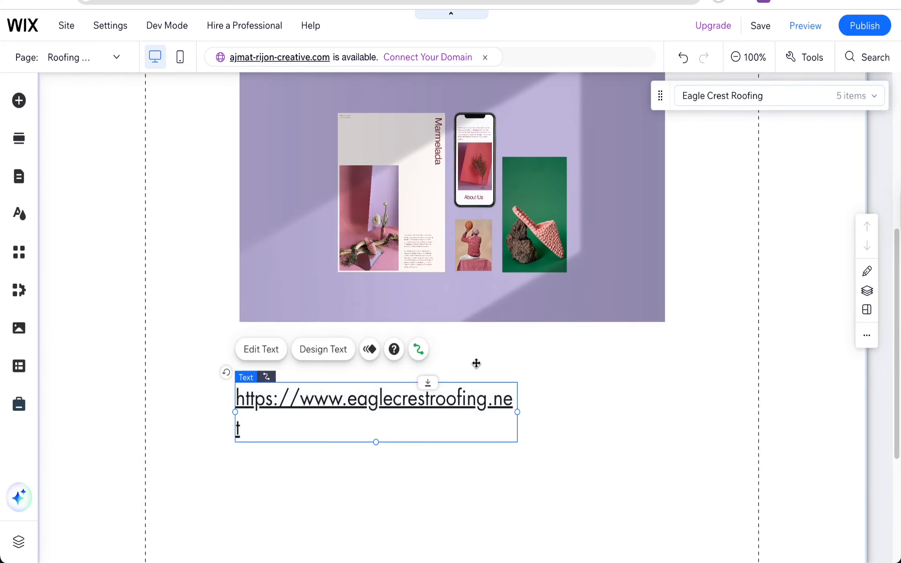
mouse_move(859, 37)
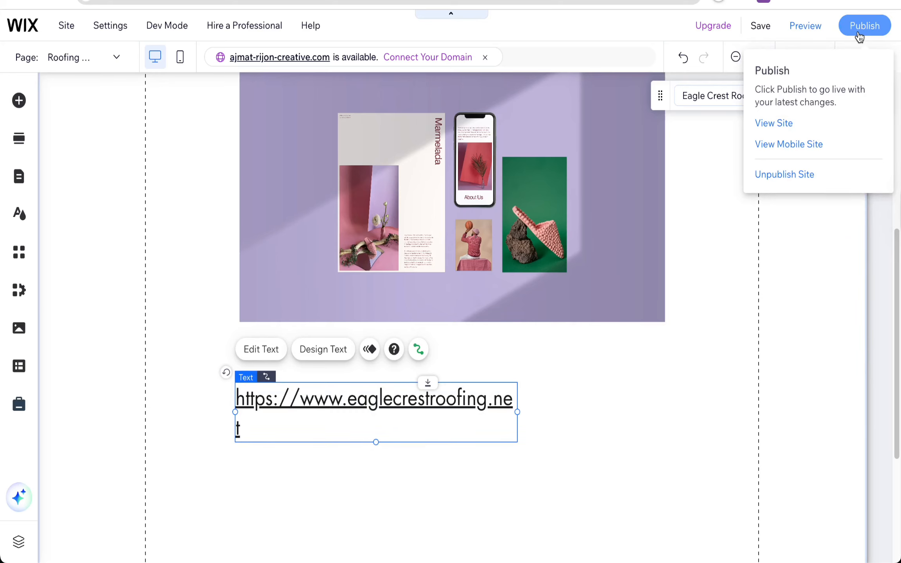
left_click(859, 37)
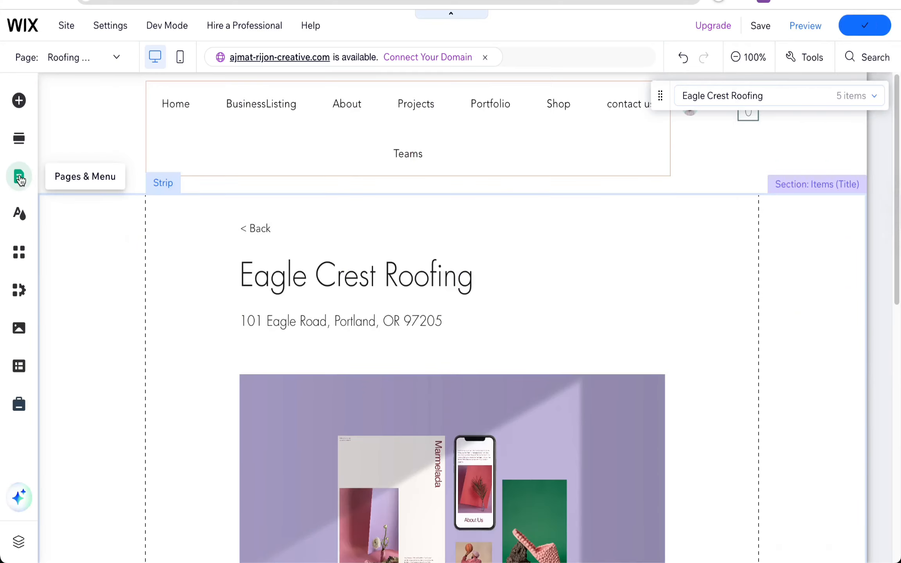
- Return to the Roofing Website List (List) page and open the repeater's CMS connection settings
left_click(19, 179)
left_click(269, 297)
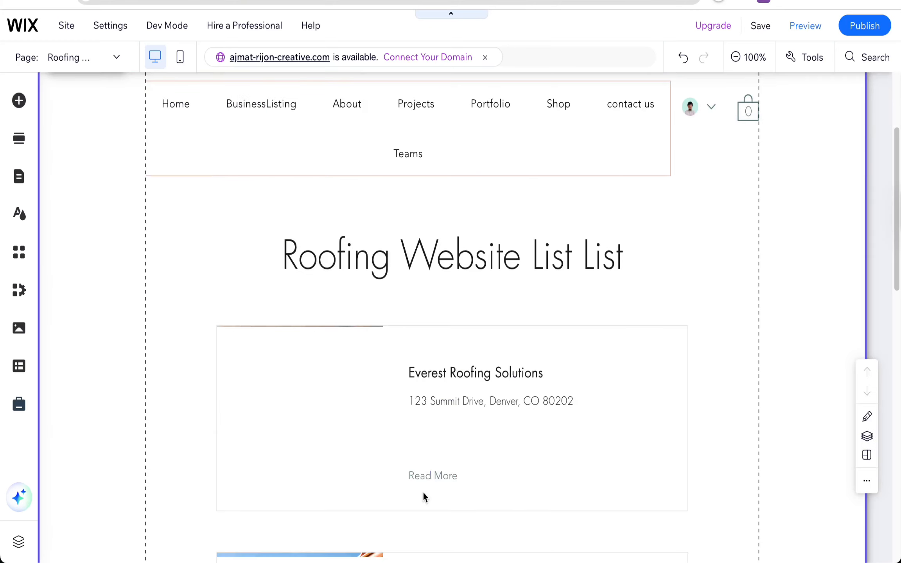
left_click(448, 475)
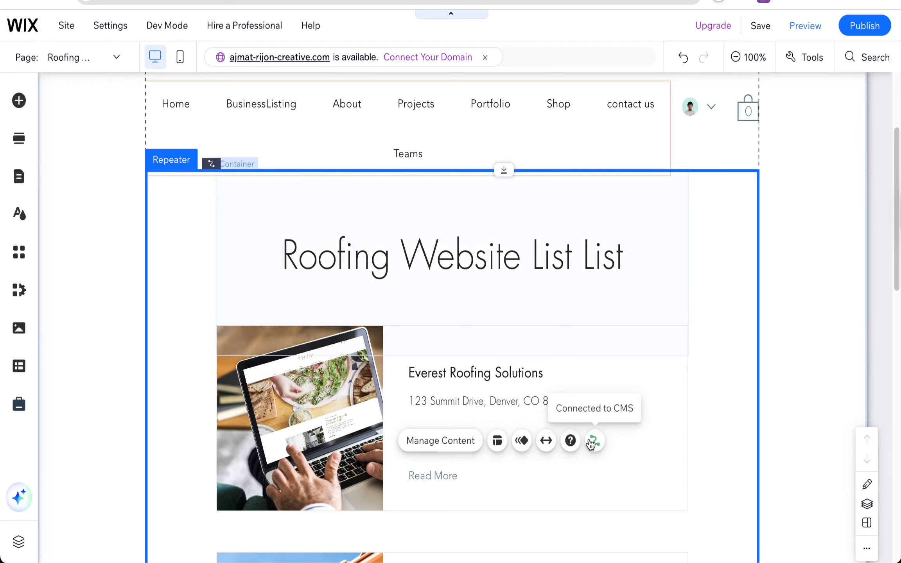
left_click(594, 444)
left_click(594, 444)
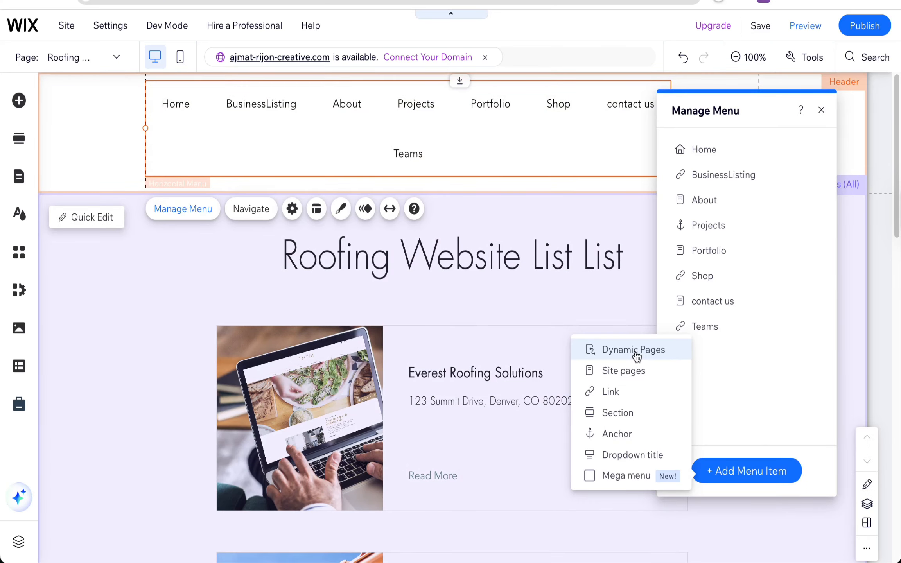
- Add a header menu item linking to the dynamic page Roofing Website List (List)
left_click(633, 350)
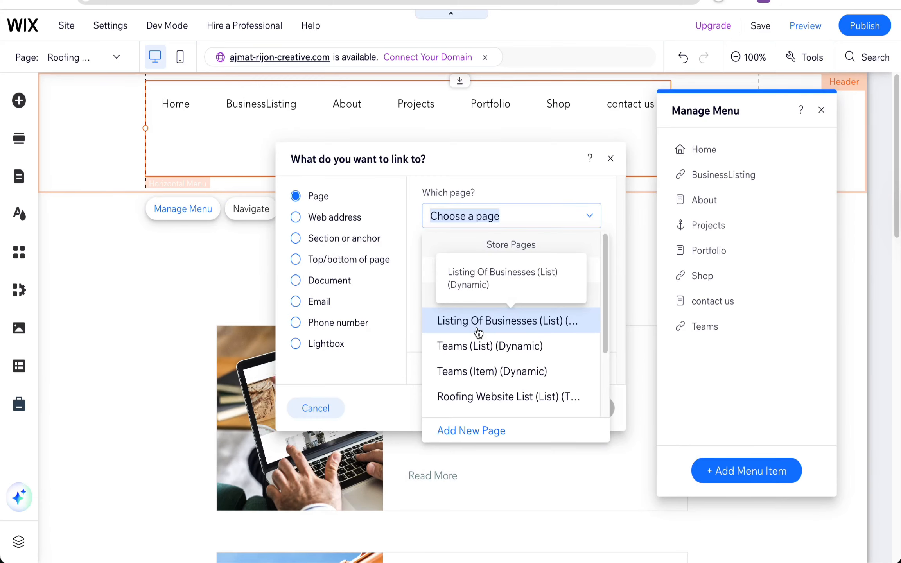
left_click(509, 397)
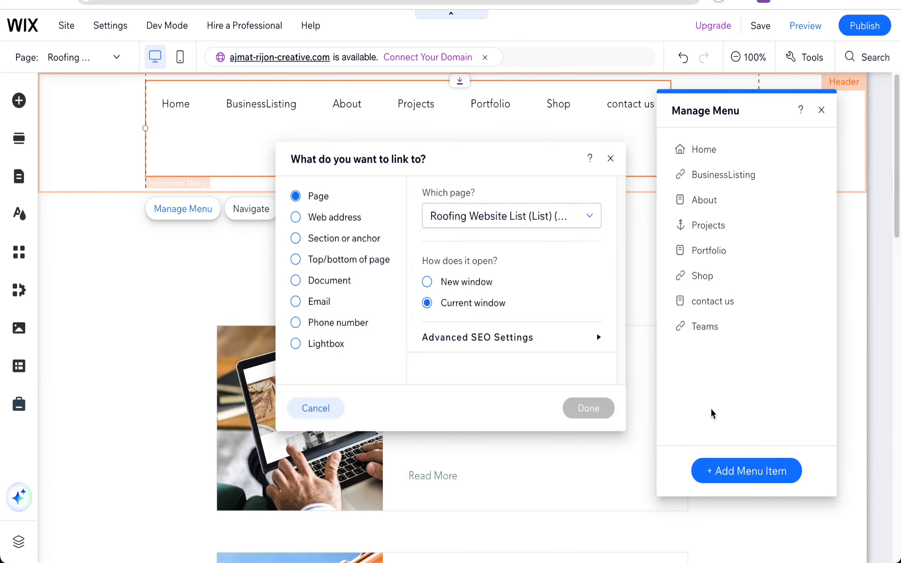